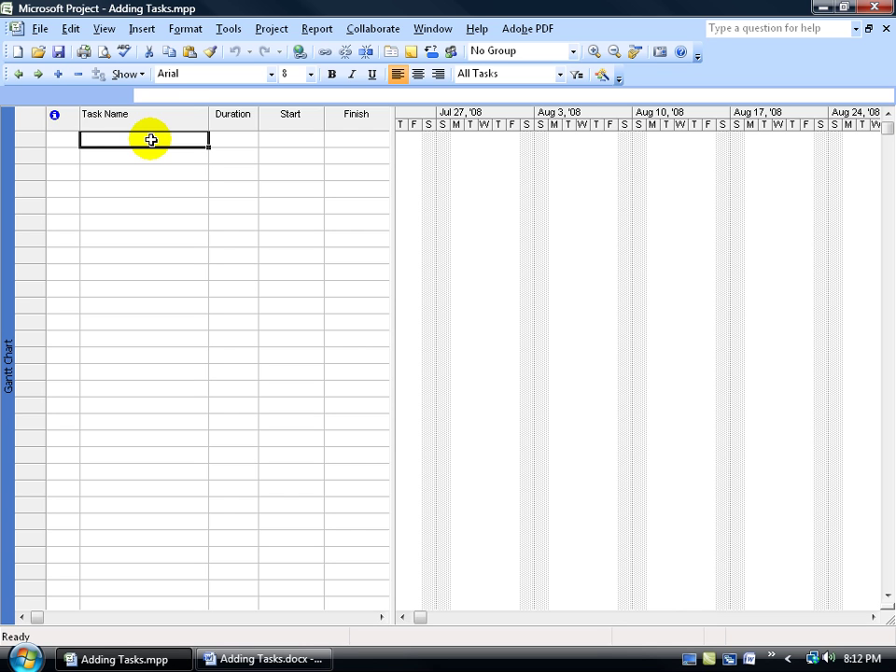
# - Enter Start Manual as the first task in the task table
pyautogui.write('Start Man')
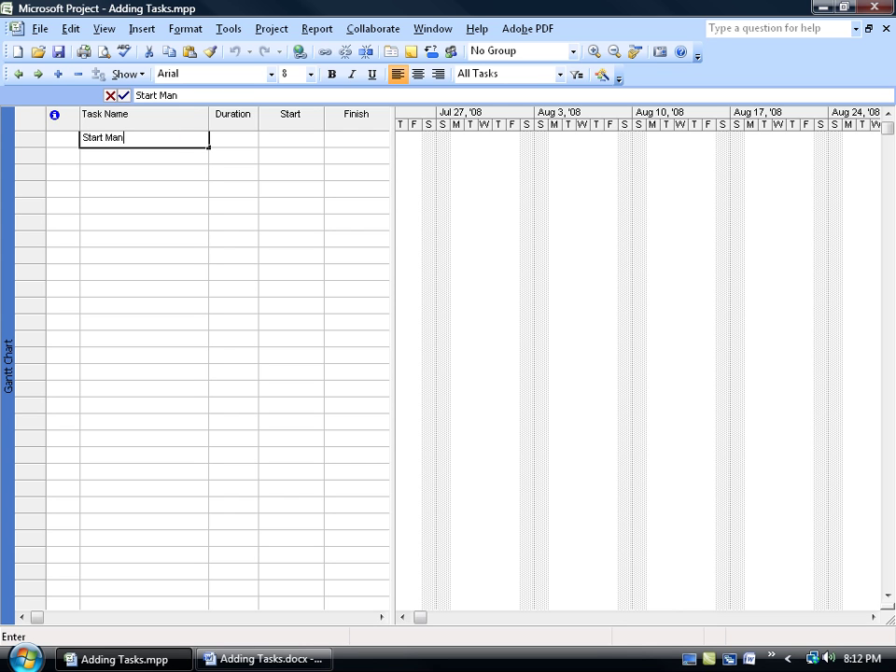
pyautogui.write('ual')
pyautogui.press('Return')
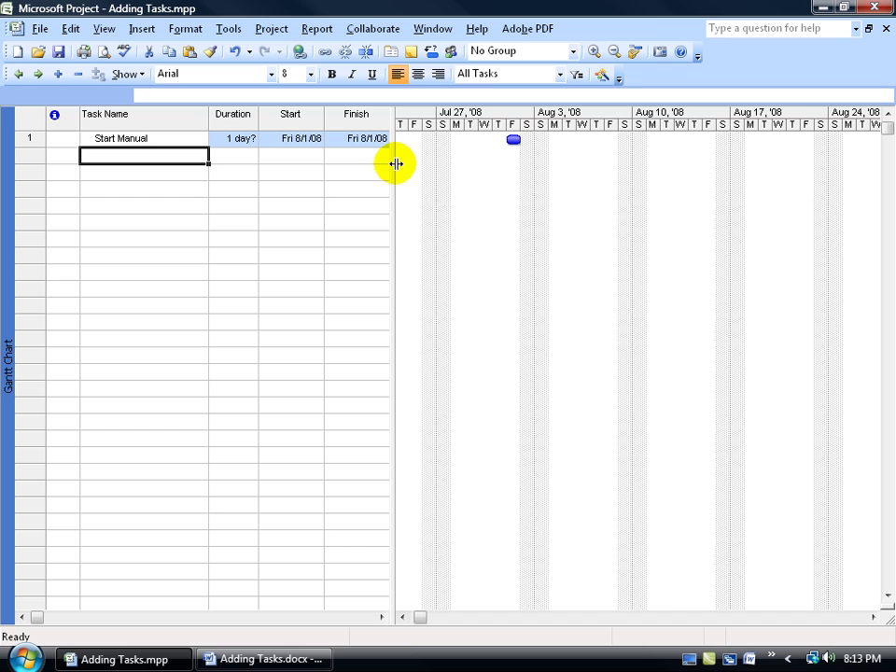
# - Widen the task table to view the Predecessors and Resource Names columns, and shrink it back to end after the Finish column
pyautogui.moveTo(392, 171); pyautogui.dragTo(602, 178)
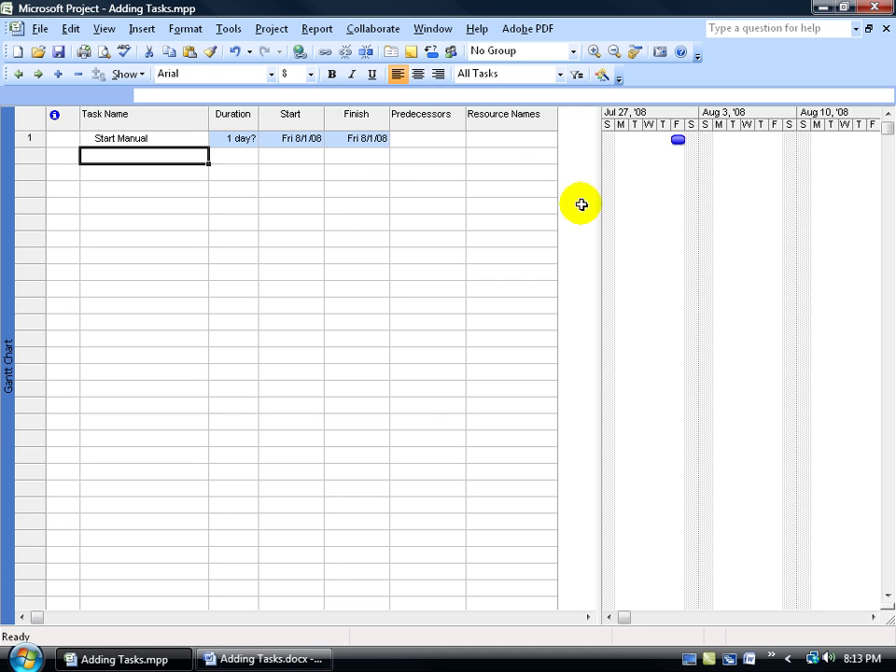
pyautogui.moveTo(602, 216); pyautogui.dragTo(565, 233)
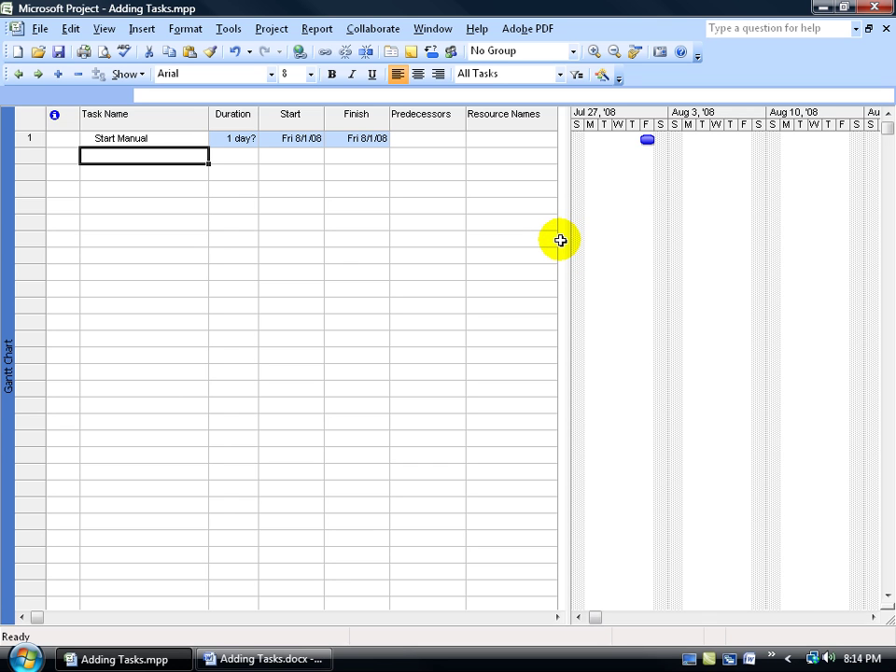
pyautogui.moveTo(569, 239); pyautogui.dragTo(426, 247)
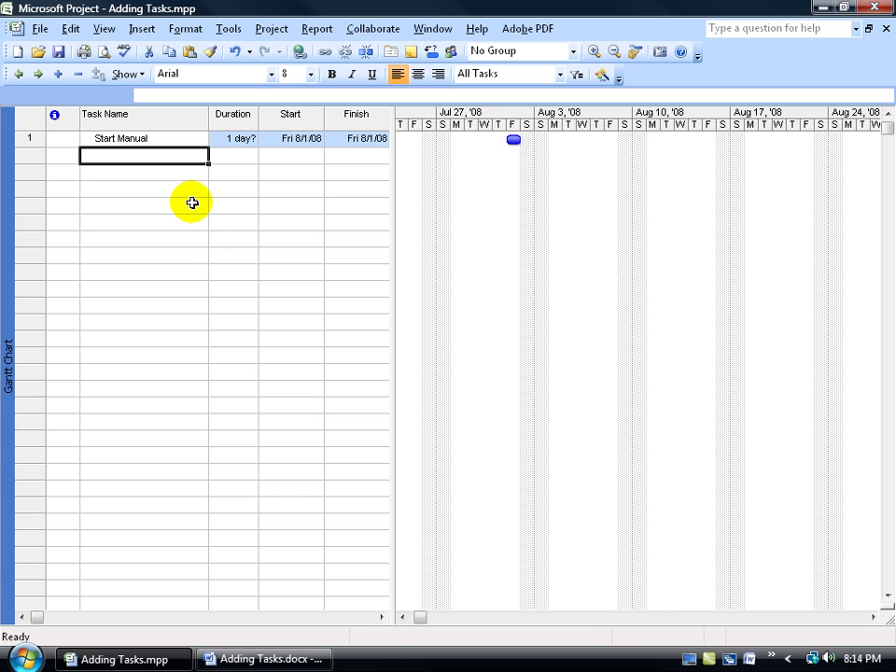
# - Add the tasks Research Phase, Outline Phase and Development Phase below Start Manual
pyautogui.write('Research Phase')
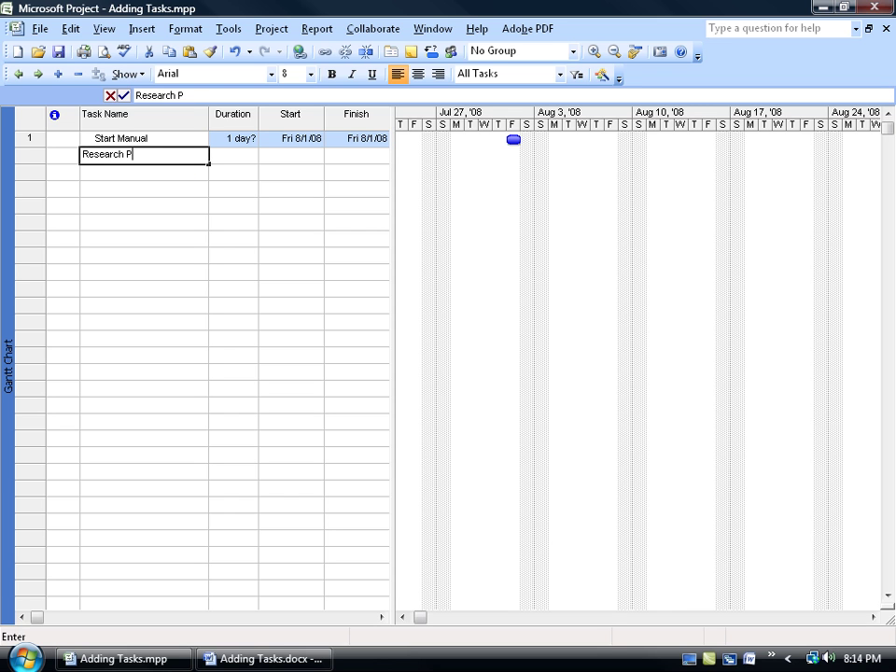
pyautogui.press('Return')
pyautogui.write('Outline Phase')
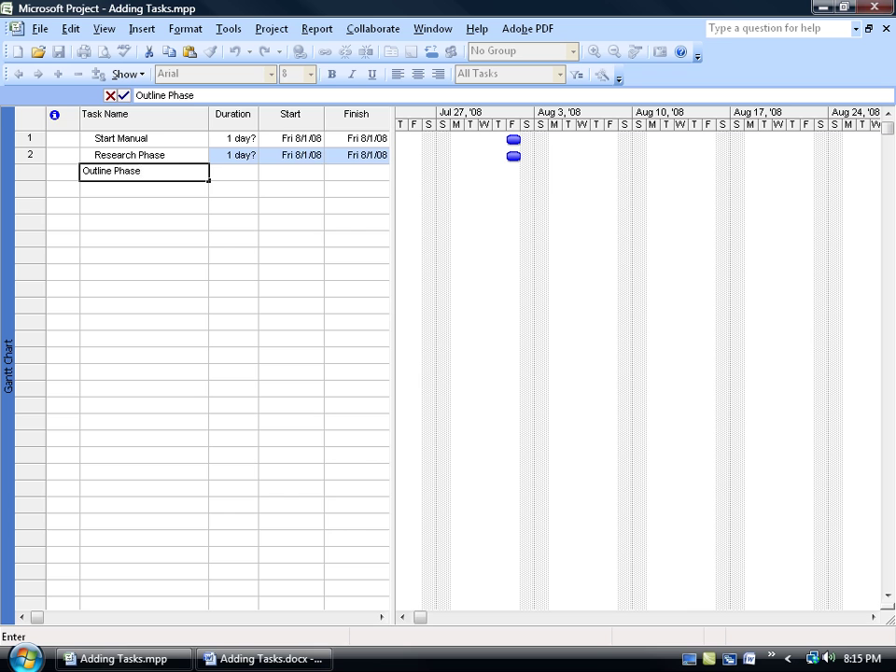
pyautogui.press('Return')
pyautogui.write('Devel')
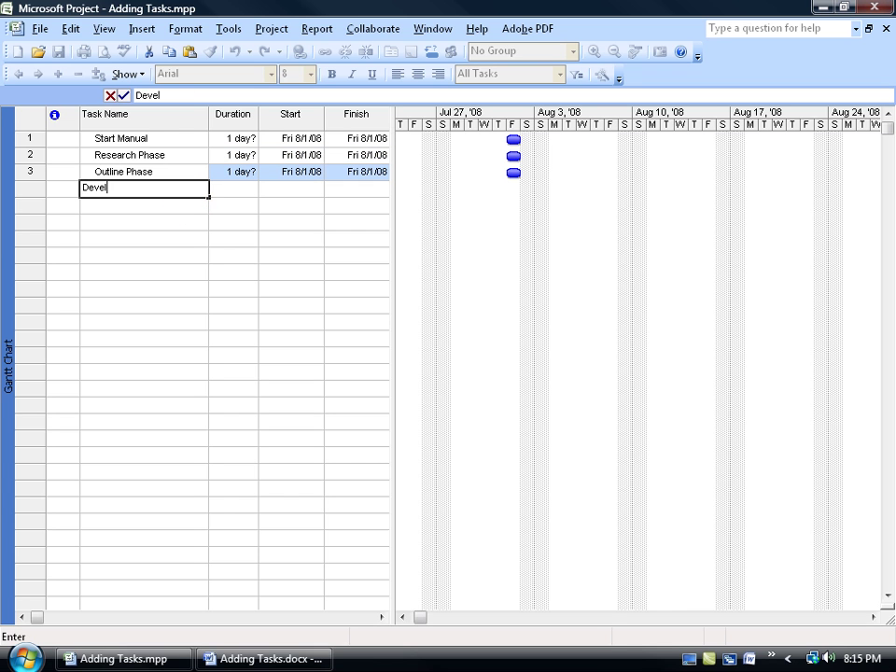
pyautogui.write('opment Phase')
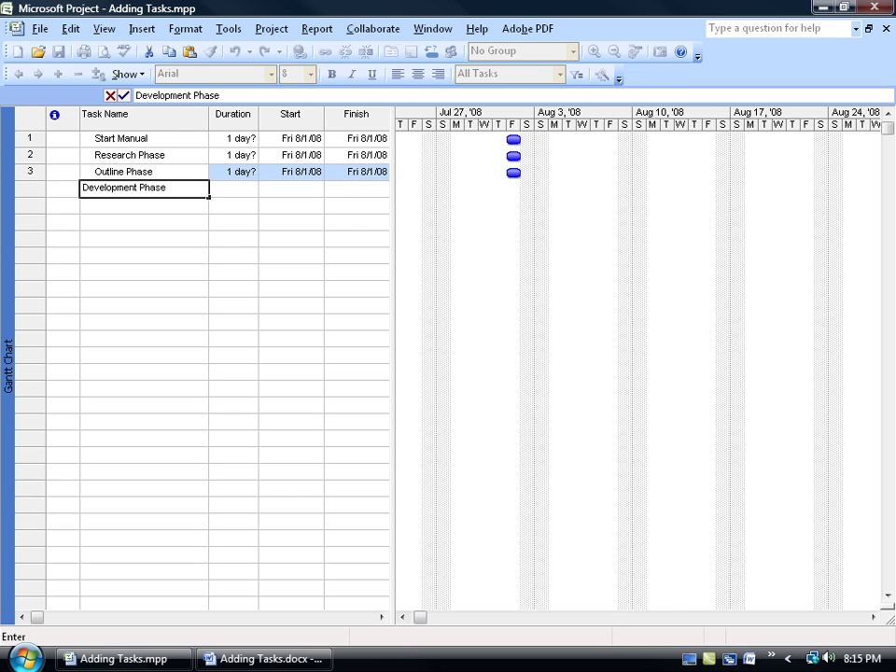
pyautogui.press('Return')
# - Add the tasks Test Phase, Review Phase, Print Phase and Manual Complete below Development Phase
pyautogui.write('Test Phase')
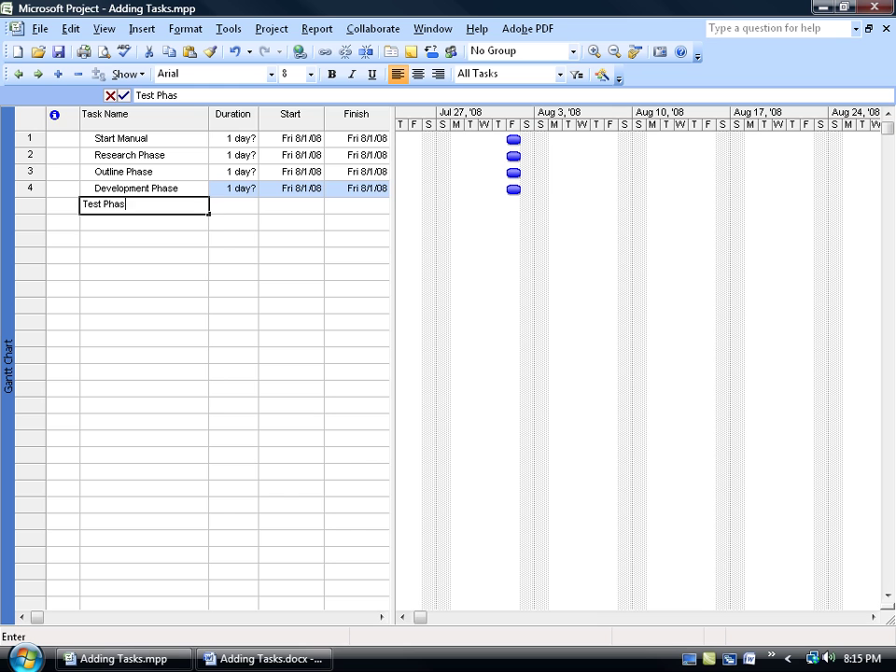
pyautogui.press('Return')
pyautogui.write('Review Phase')
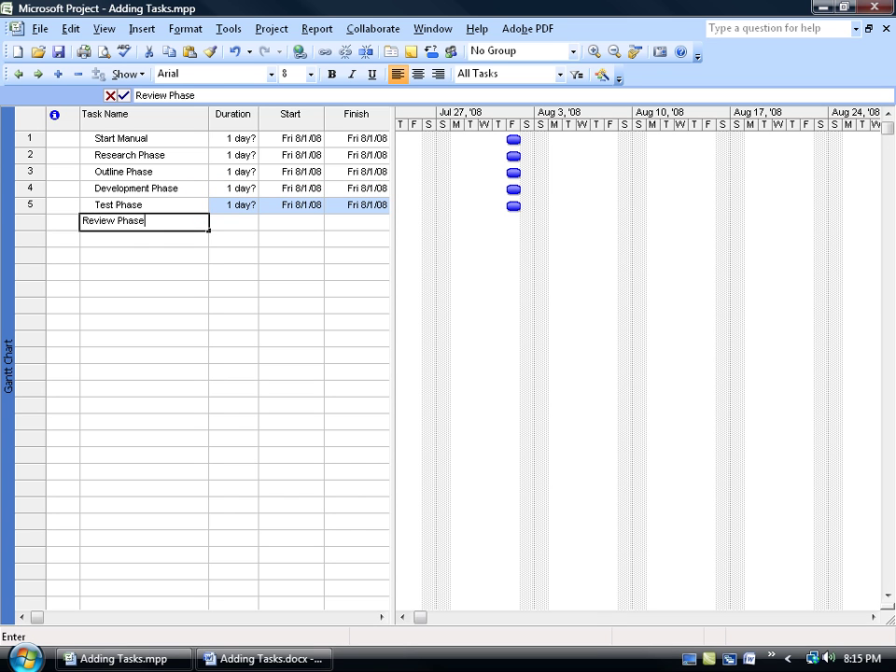
pyautogui.press('Return')
pyautogui.write('Print Phase')
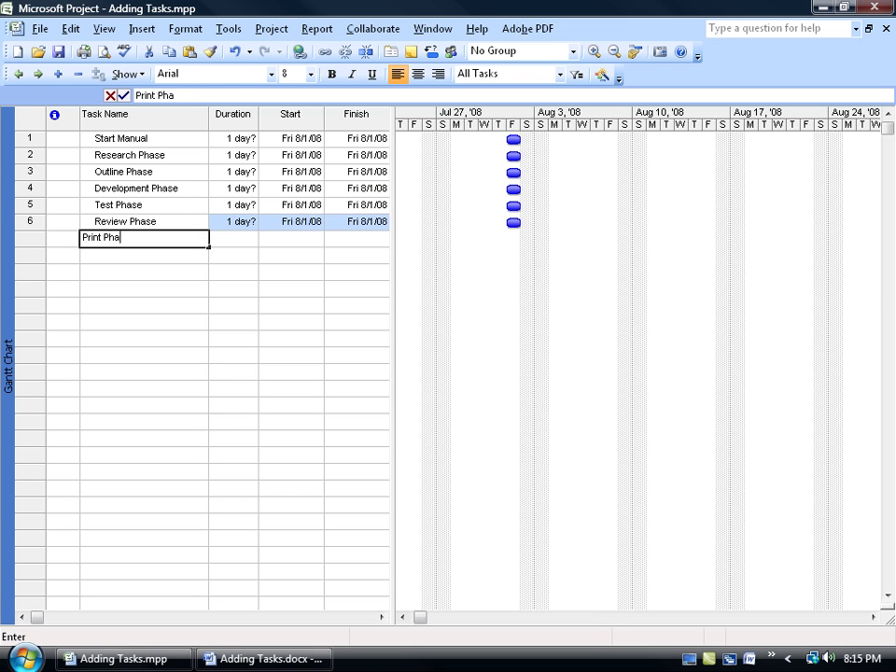
pyautogui.press('Return')
pyautogui.write('Manual Complete')
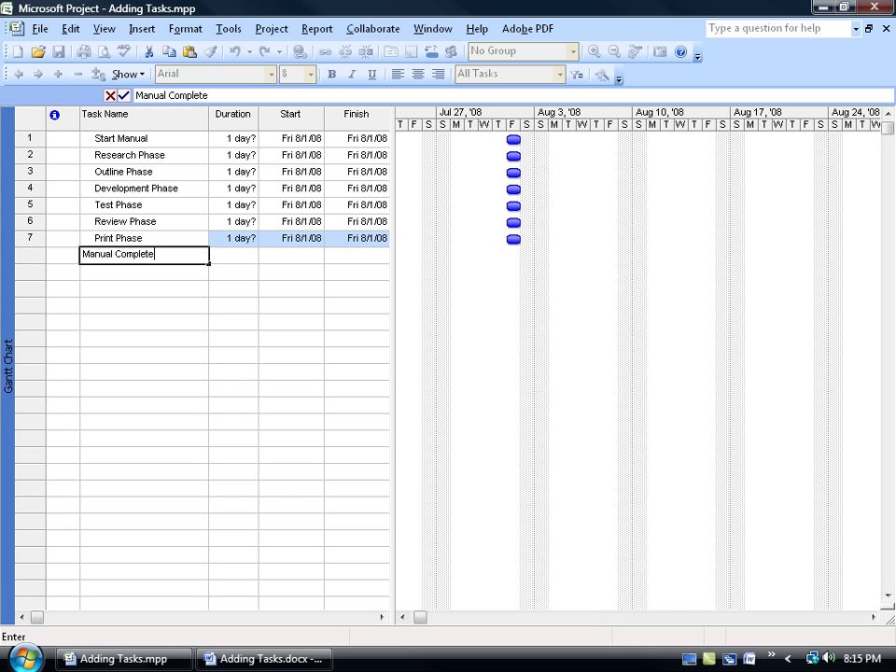
pyautogui.press('Return')
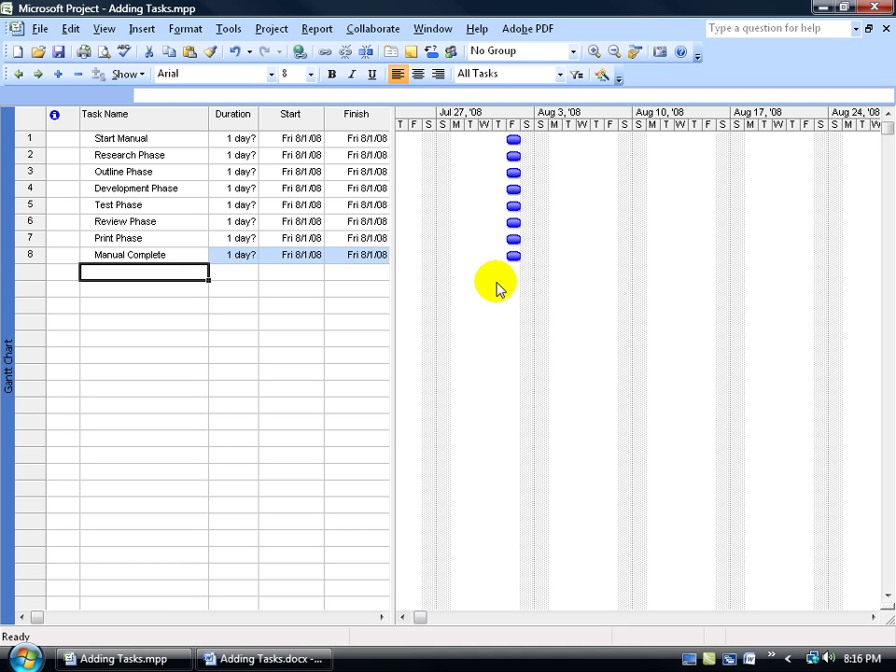
# - Rename the Test Phase task to Edit Phase by editing its name directly in the cell
pyautogui.click(135, 206)
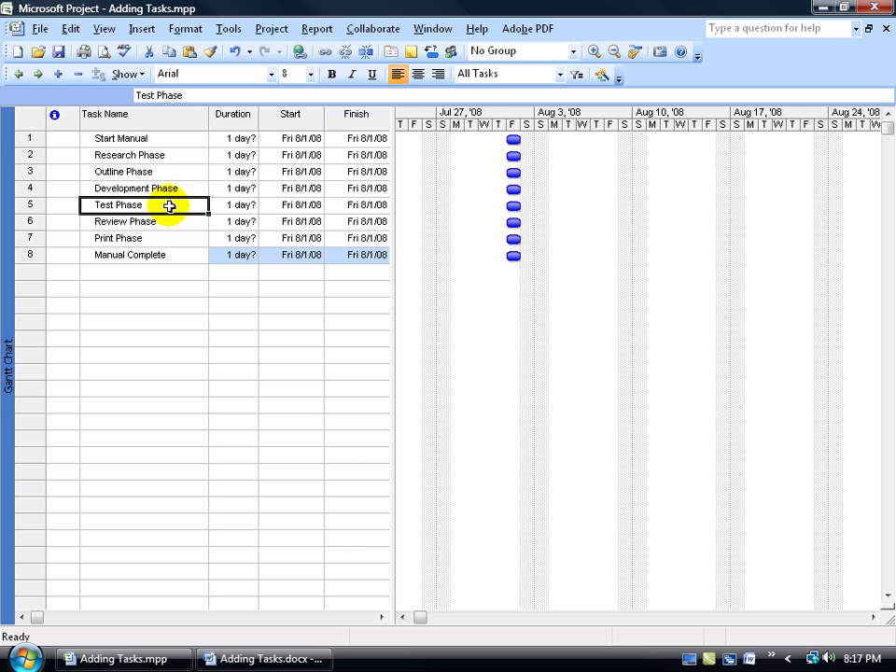
pyautogui.click(169, 206)
pyautogui.click(169, 206)
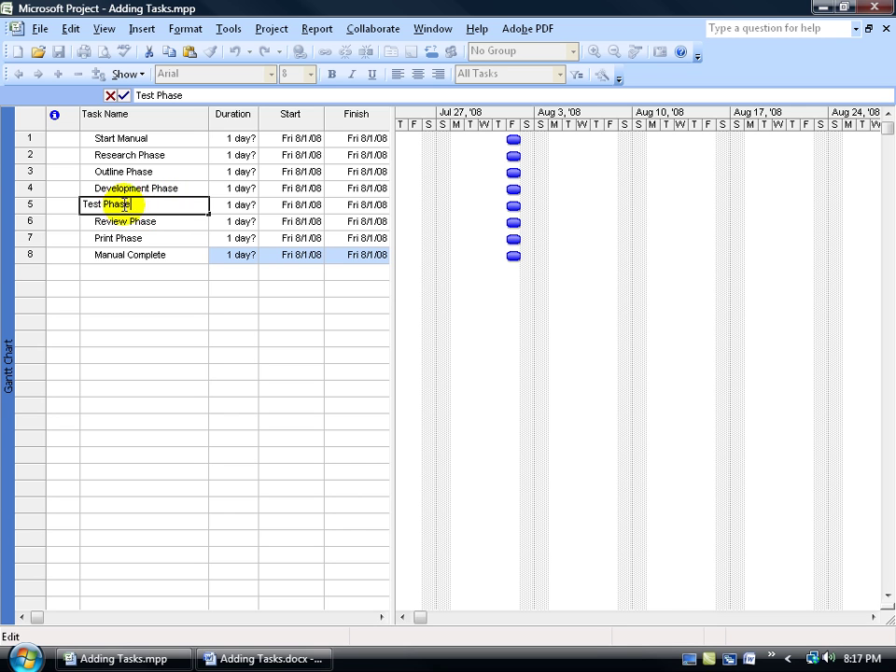
pyautogui.doubleClick(95, 204)
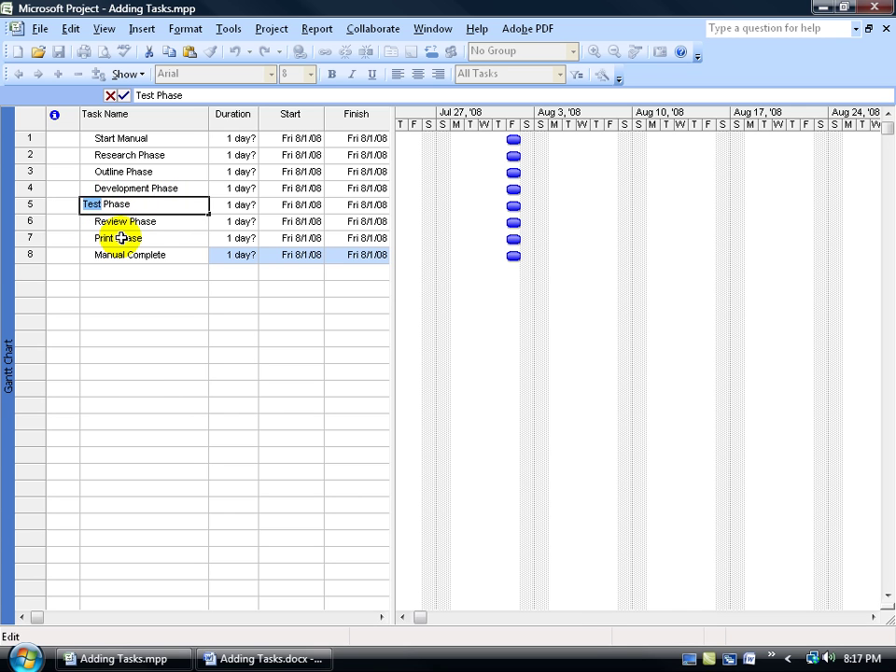
pyautogui.press('Delete')
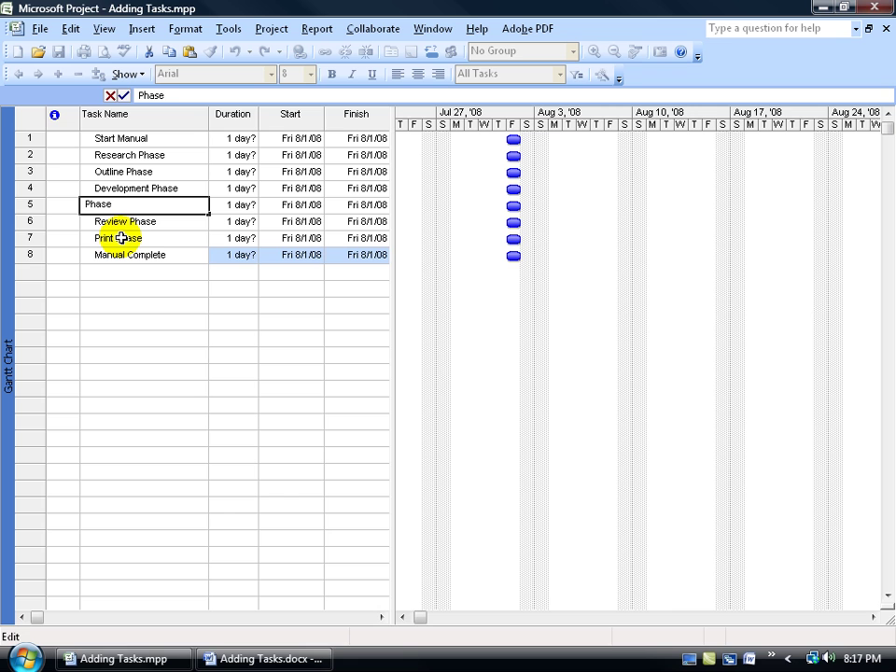
pyautogui.write('Edit')
pyautogui.press('Return')
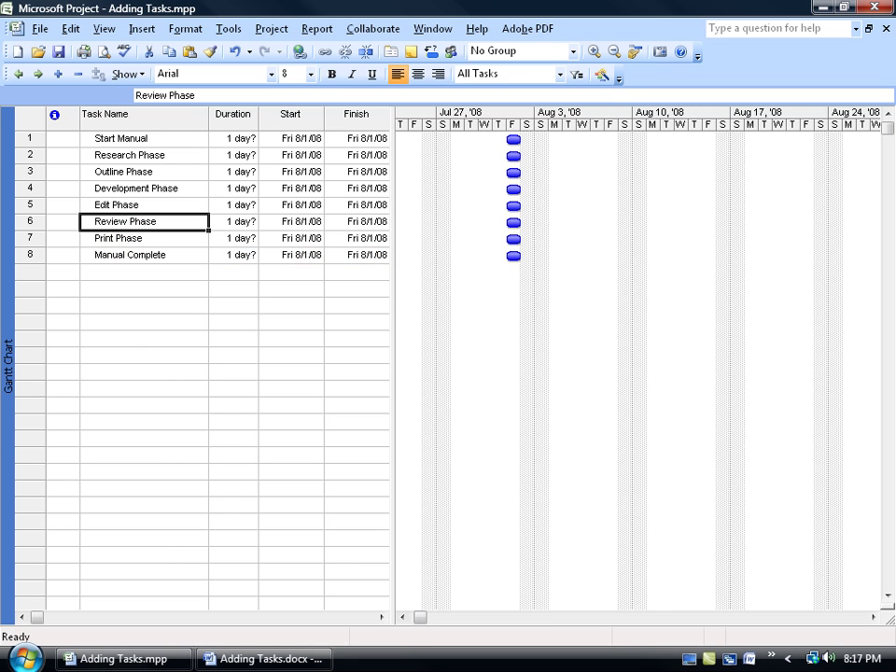
# - Change the name of the Edit Phase task back to Test Phase using the entry bar
pyautogui.click(120, 204)
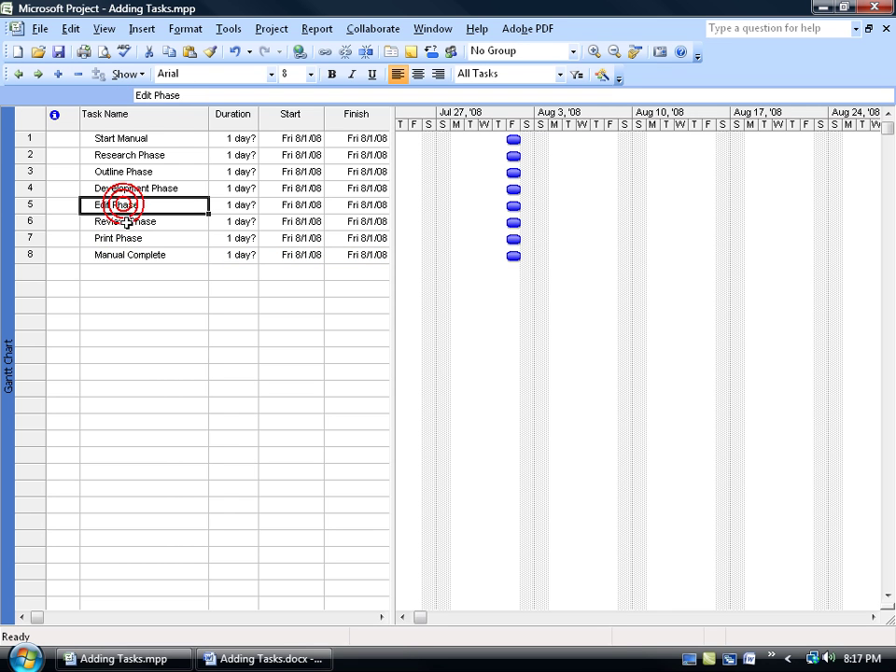
pyautogui.click(150, 95)
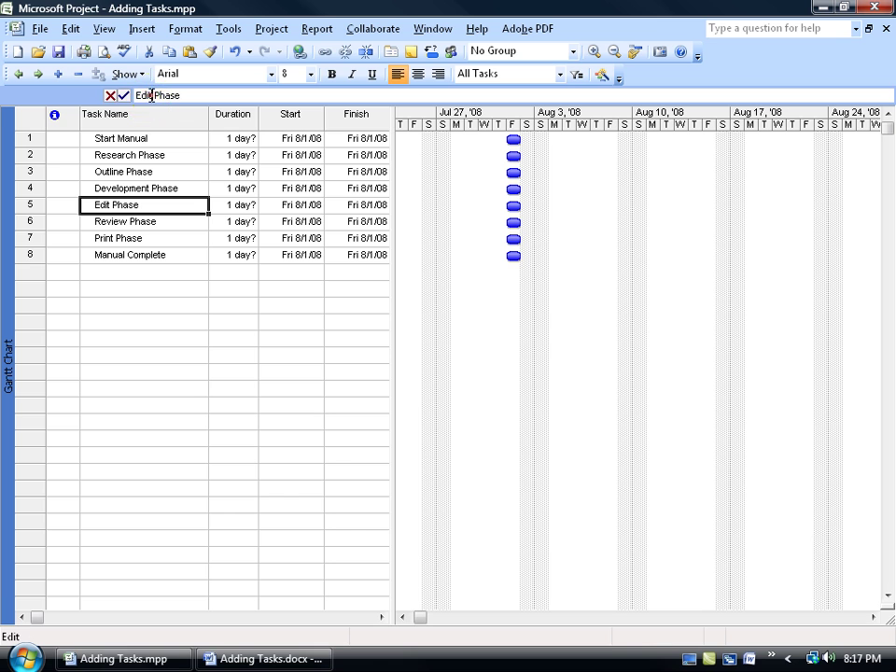
pyautogui.moveTo(121, 93); pyautogui.dragTo(116, 94)
pyautogui.press('BackSpace')
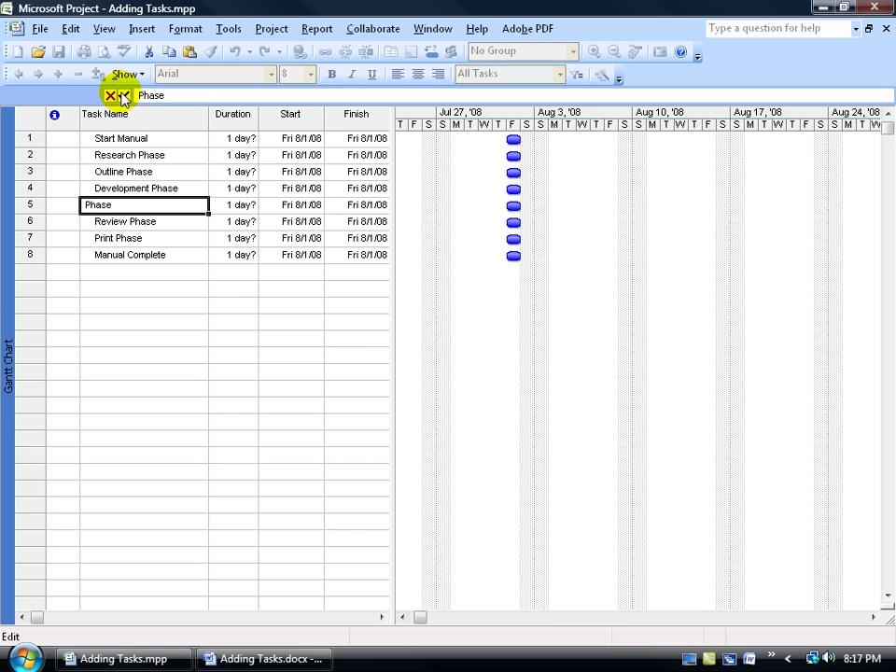
pyautogui.write('Test')
pyautogui.press('Return')
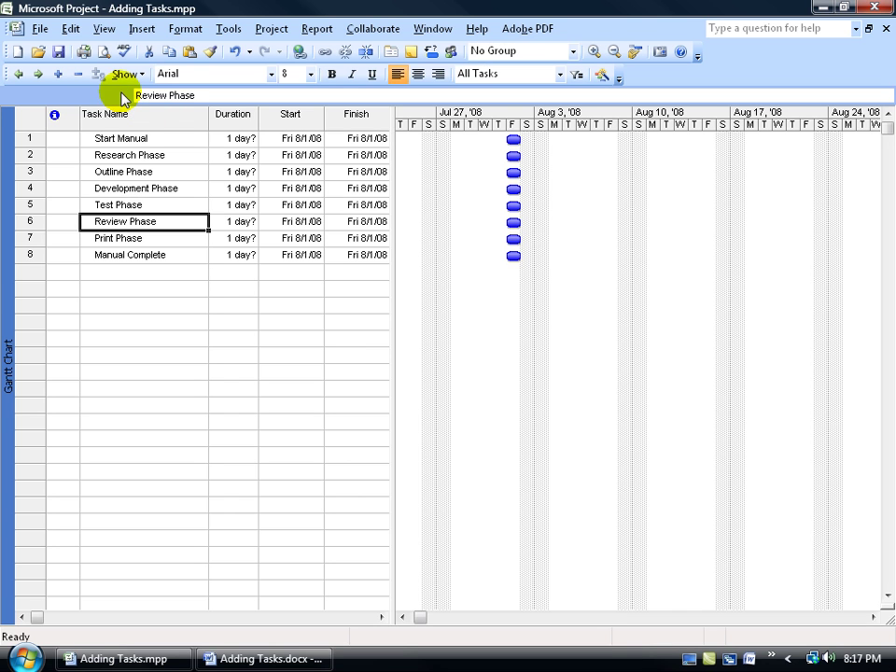
# - Rename the Test Phase task to Edit Phase in its Task Information
pyautogui.doubleClick(128, 204)
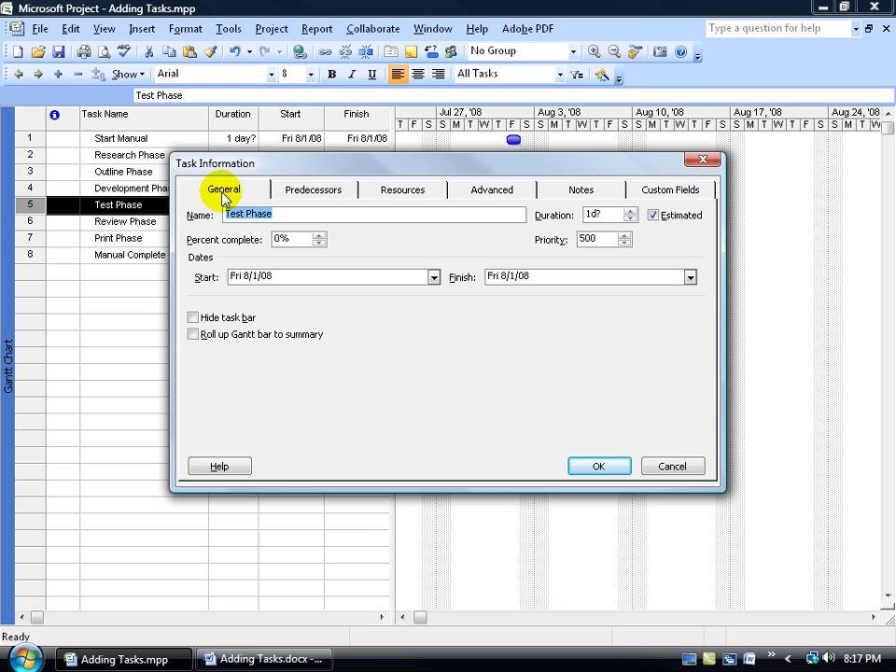
pyautogui.click(244, 214)
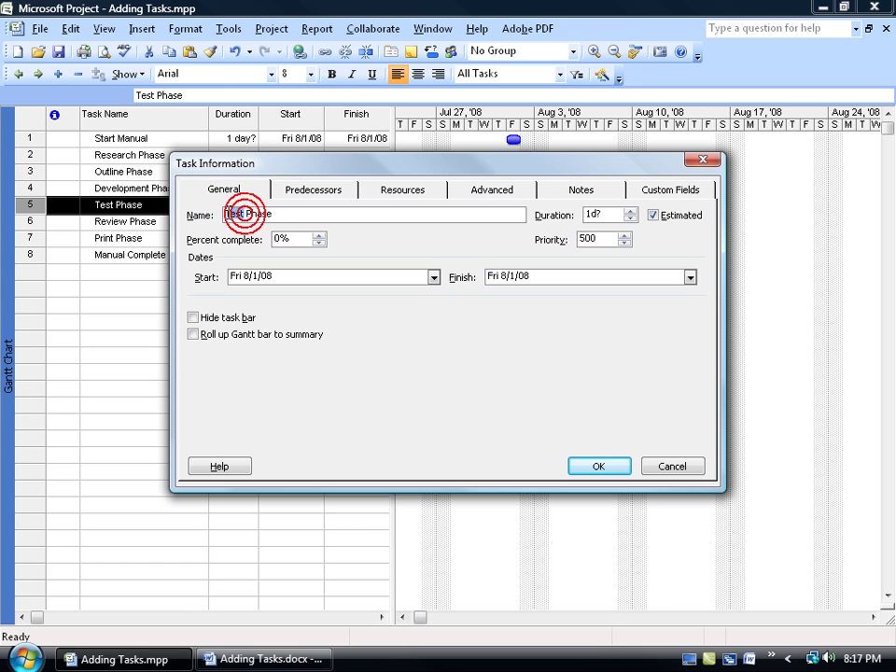
pyautogui.doubleClick(228, 214)
pyautogui.write('Edit')
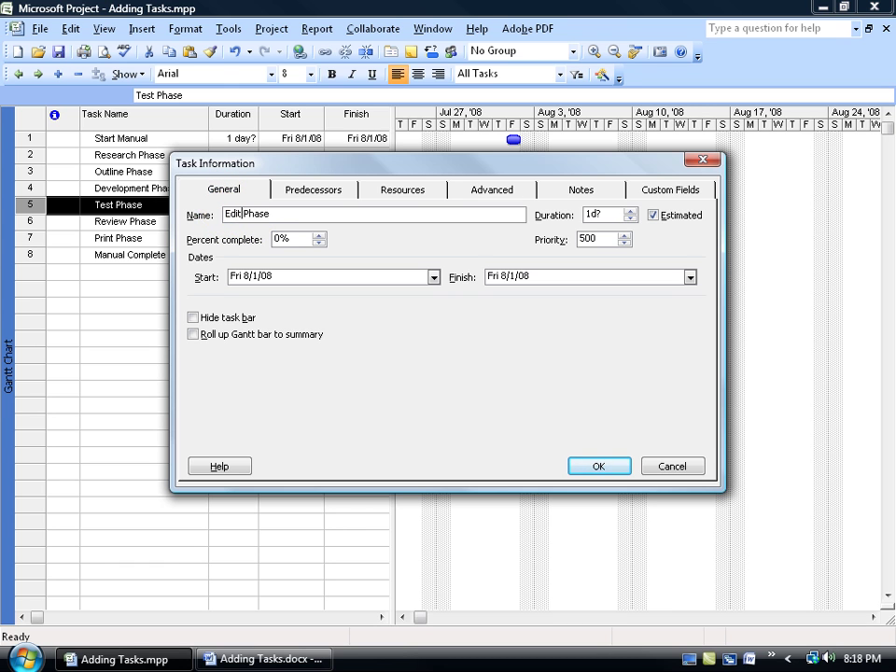
pyautogui.press('Return')
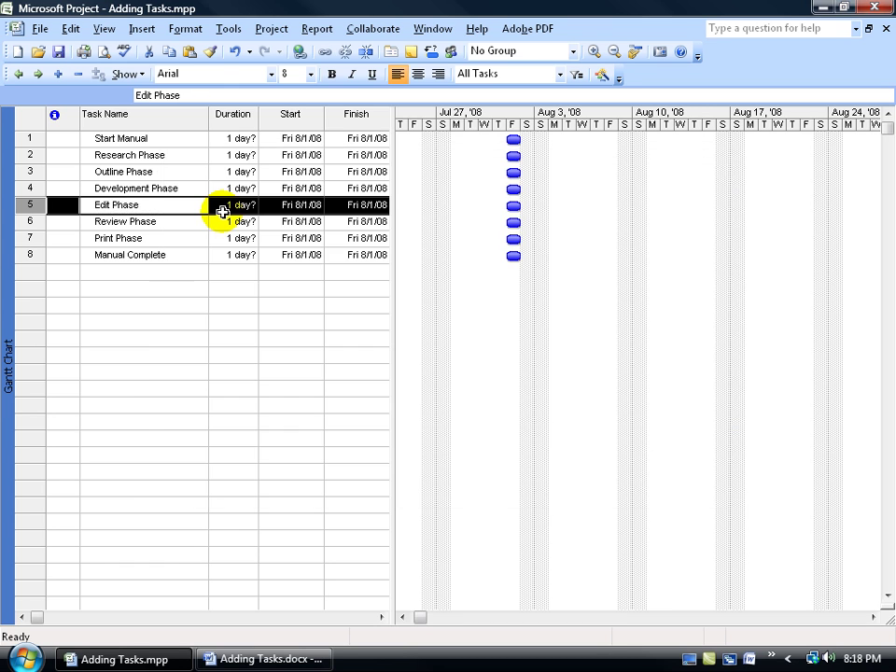
# - Insert a new task named Interview Subject Matter Experts between Research Phase and Outline Phase
pyautogui.click(166, 176)
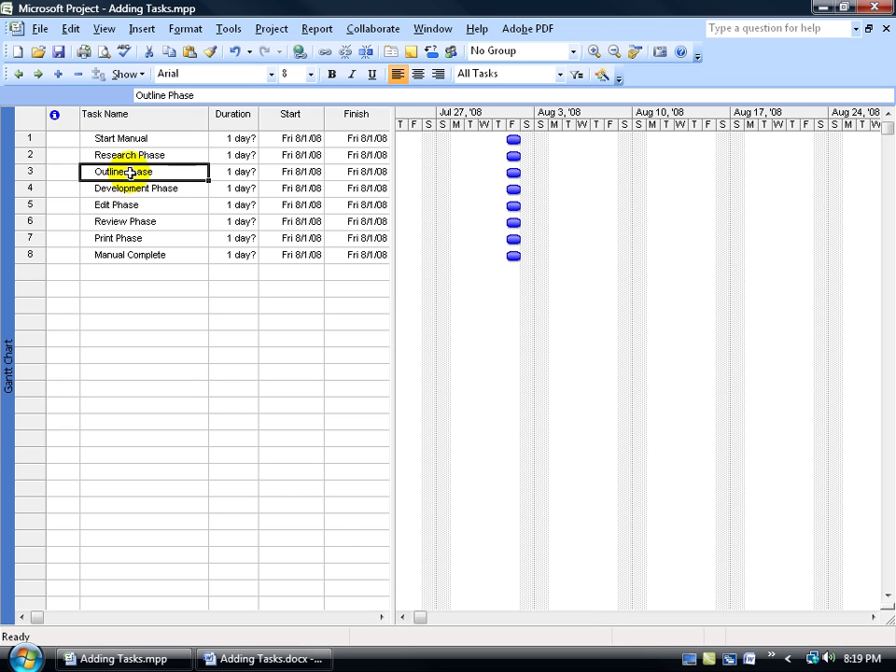
pyautogui.press('Insert')
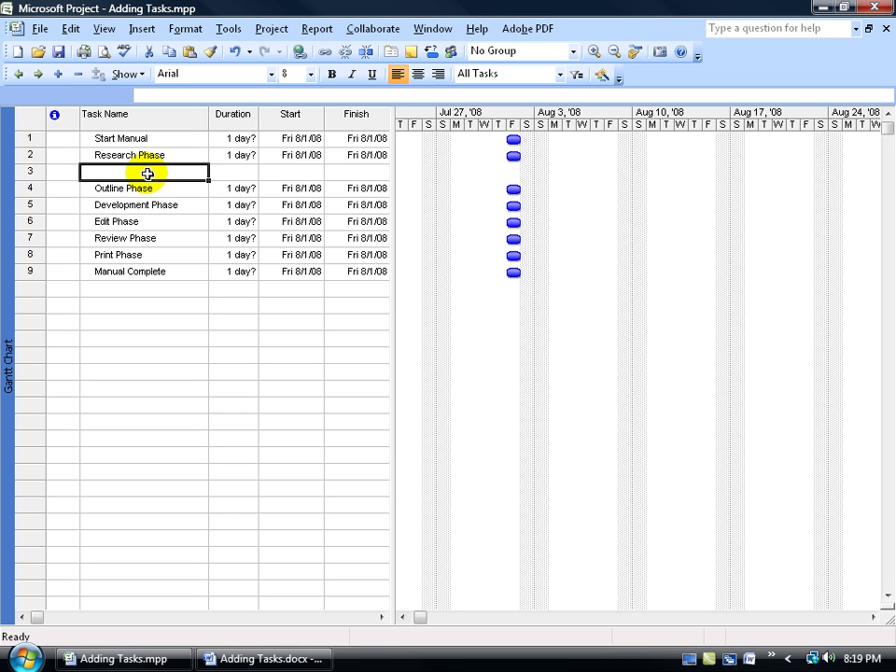
pyautogui.write('Interview Subject ')
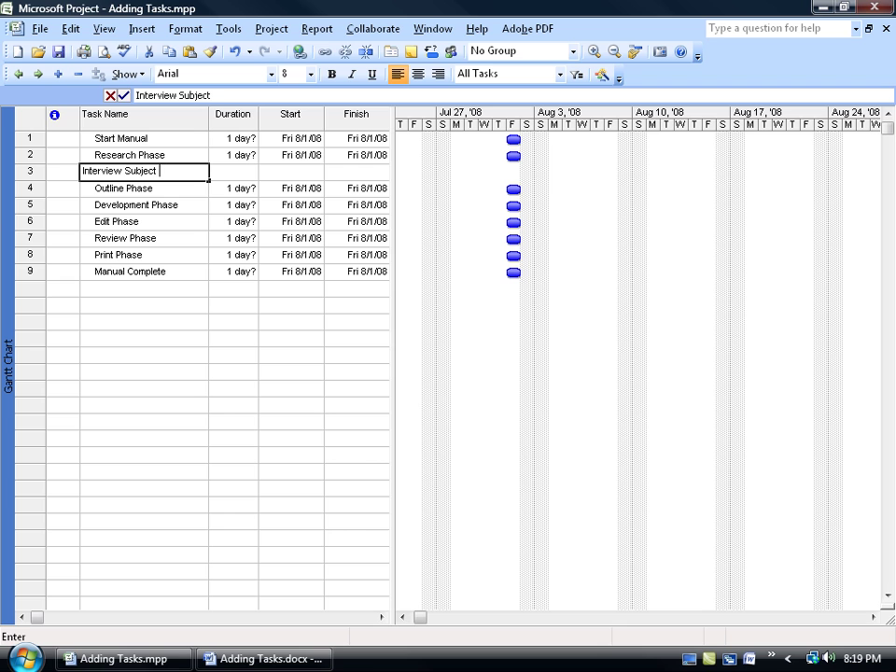
pyautogui.write('Matter Experts')
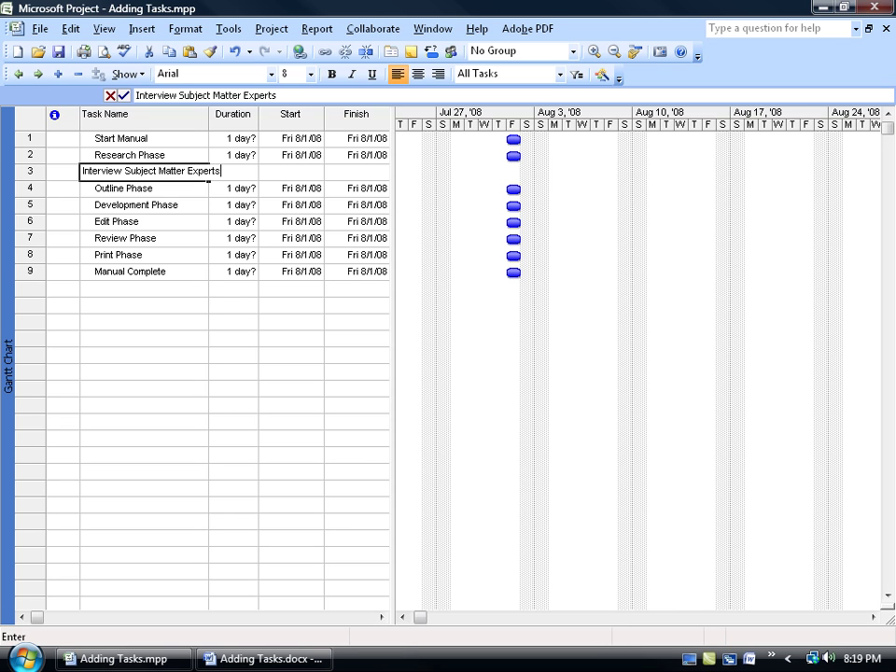
pyautogui.press('Return')
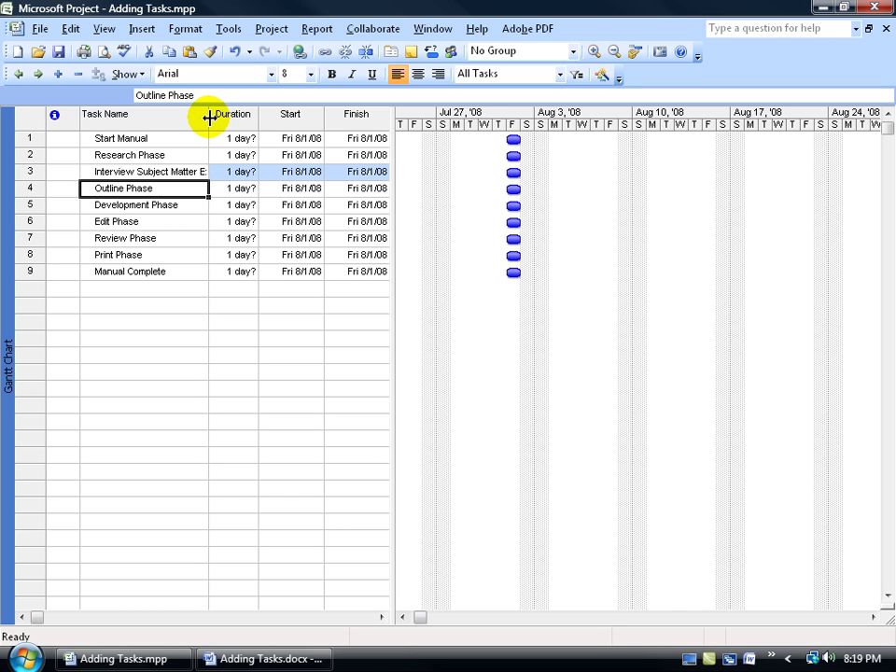
# - Widen the Task Name column in two stages to fit the longest task name, and undo the second widening
pyautogui.moveTo(209, 119); pyautogui.dragTo(216, 119)
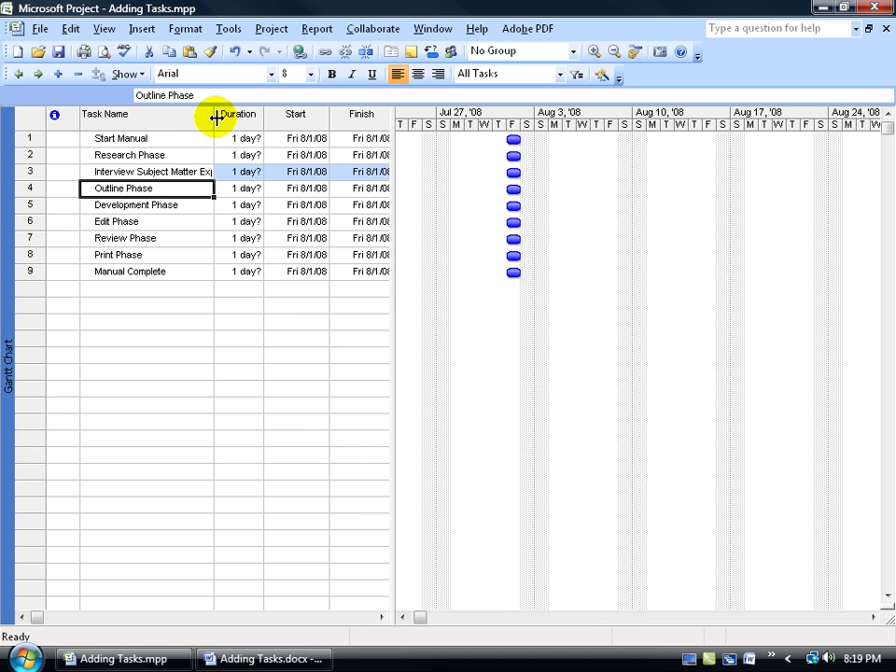
pyautogui.moveTo(215, 118); pyautogui.dragTo(240, 118)
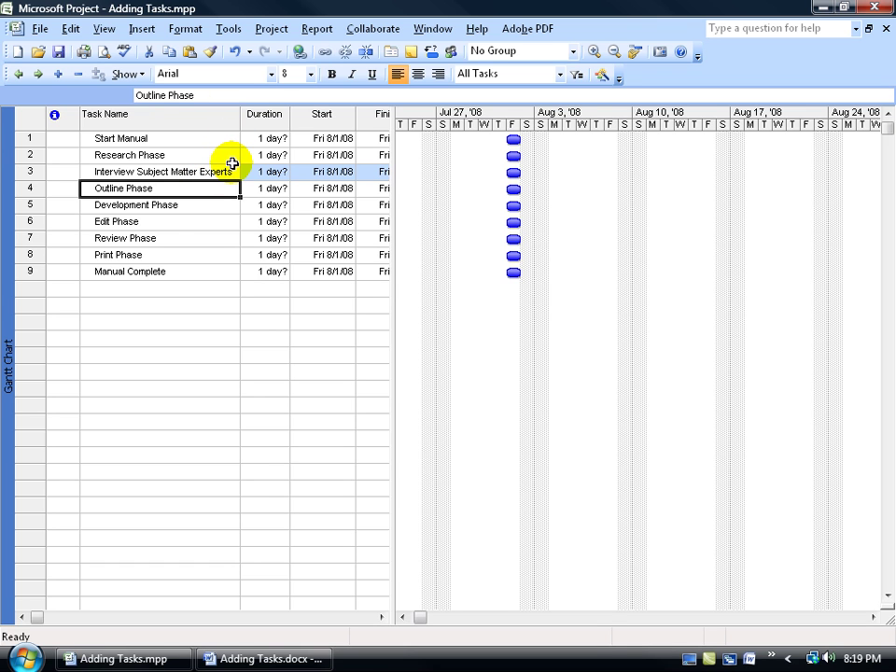
pyautogui.click(234, 53)
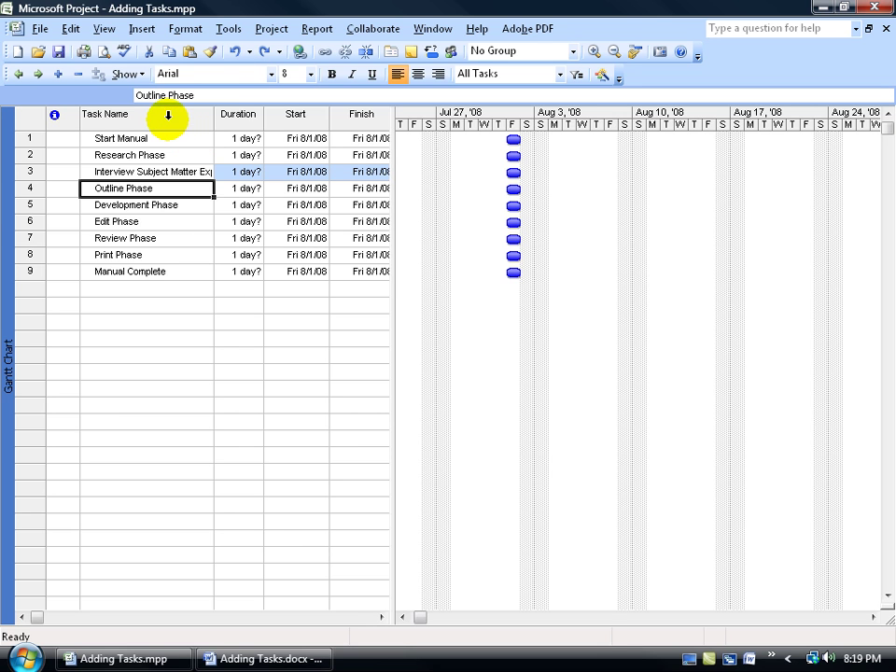
# - Apply Best Fit to the width of the Task Name column in its Column Definition
pyautogui.click(168, 116)
pyautogui.doubleClick(168, 118)
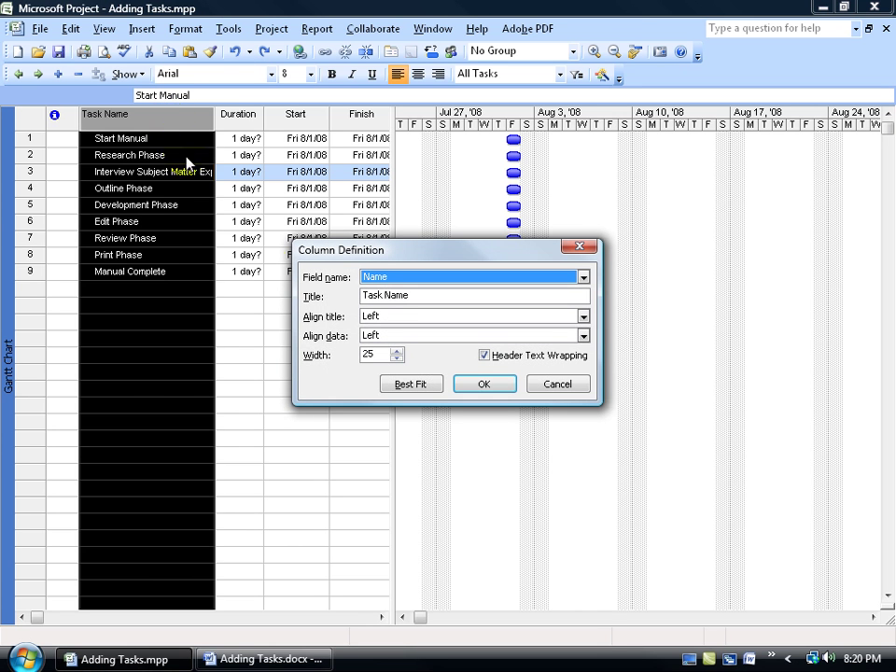
pyautogui.click(405, 386)
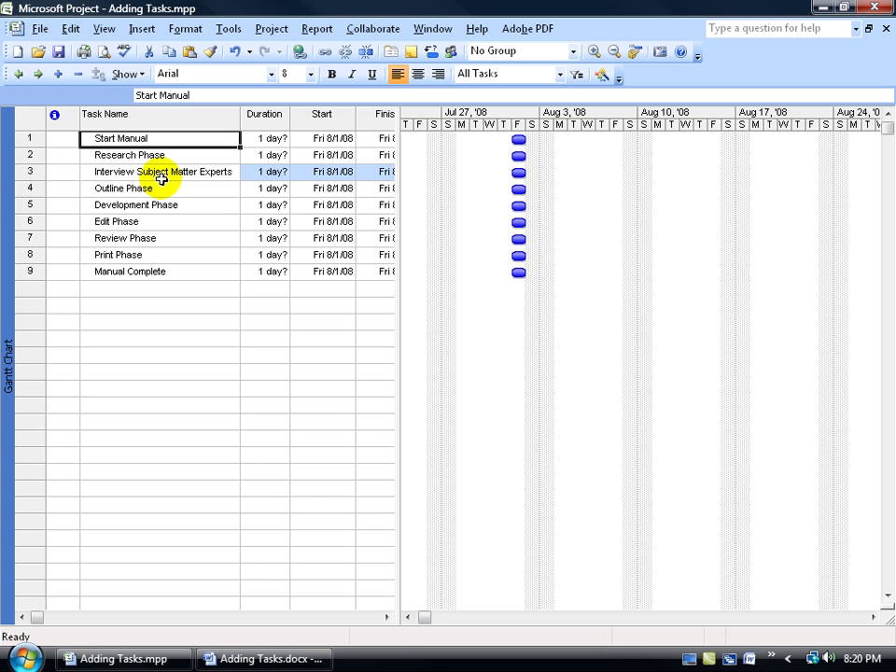
# - Insert two blank task rows between Interview Subject Matter Experts and Outline Phase
pyautogui.click(150, 188)
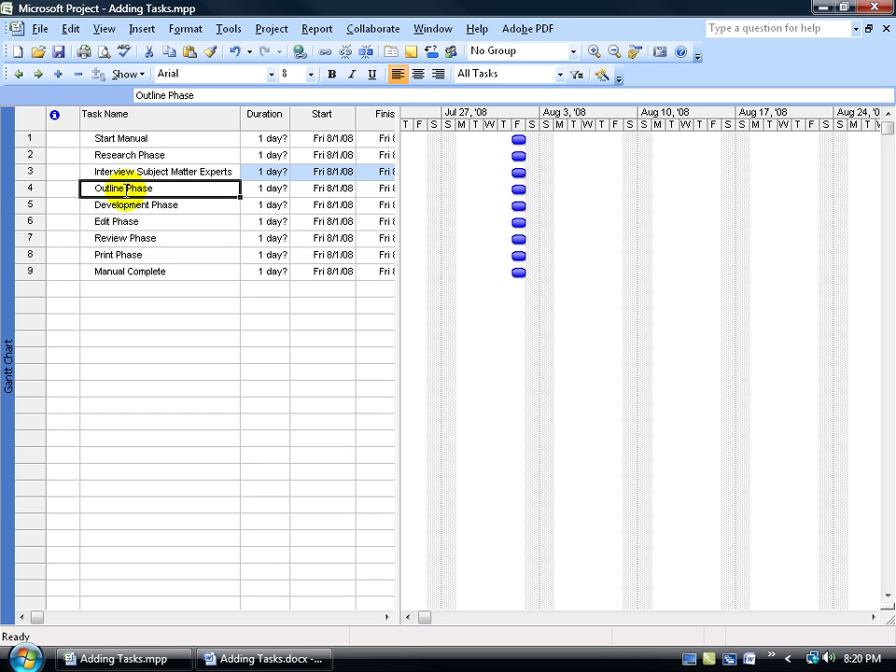
pyautogui.rightClick(27, 187)
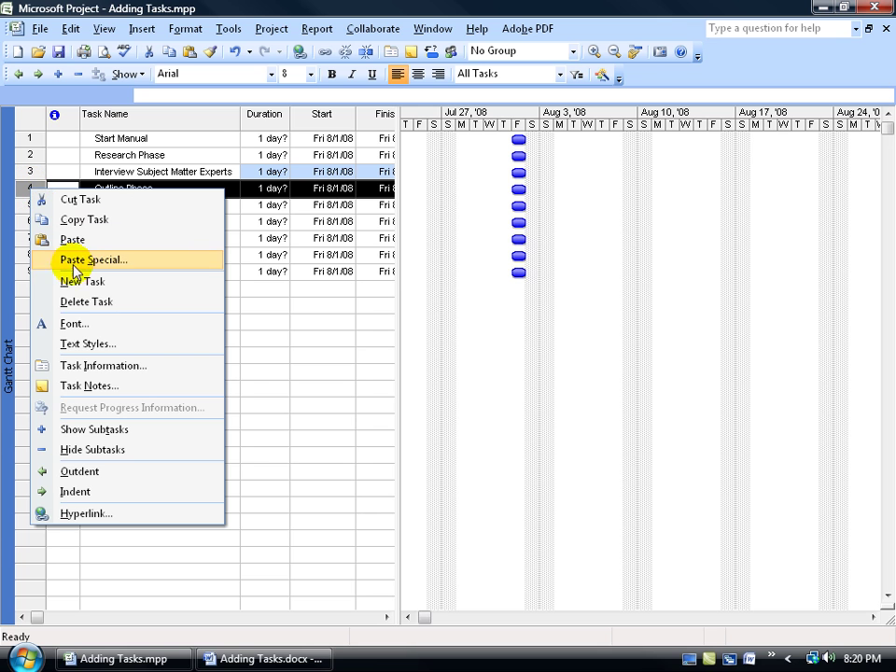
pyautogui.click(82, 281)
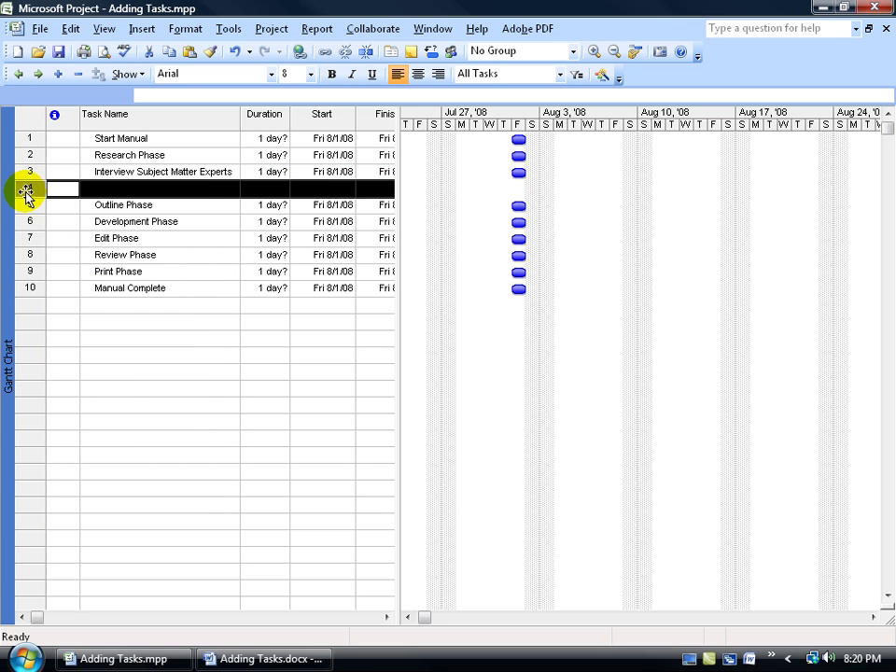
pyautogui.rightClick(24, 188)
pyautogui.click(75, 283)
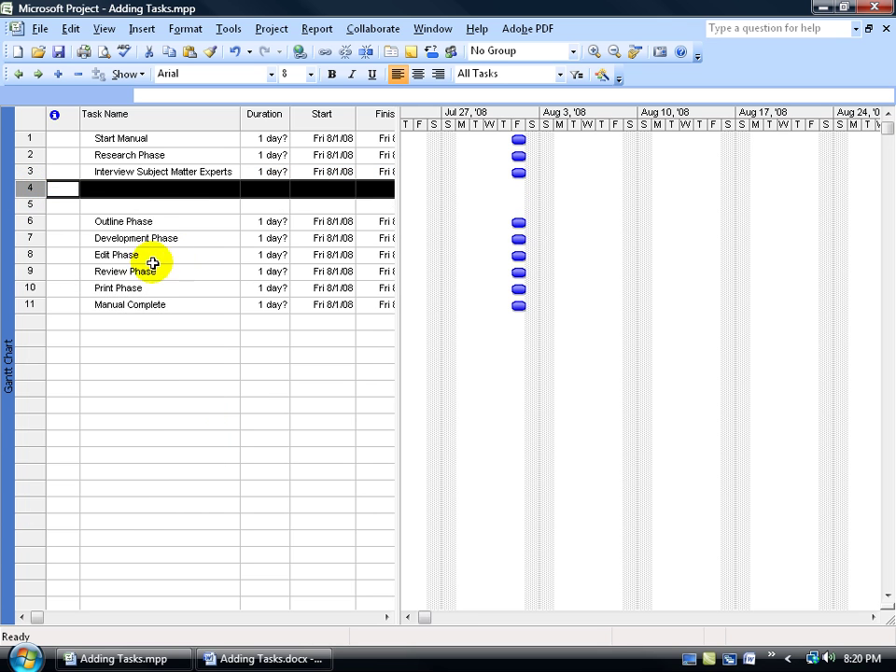
# - Name the two blank tasks above Outline Phase Examine Software and Search Internal Documentation, in that order
pyautogui.click(149, 188)
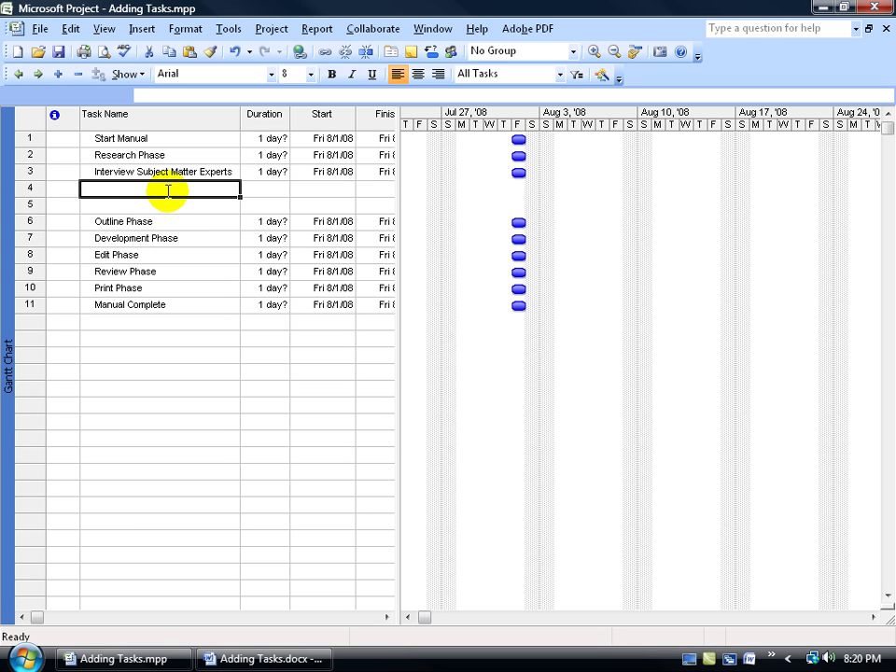
pyautogui.write('Examine ')
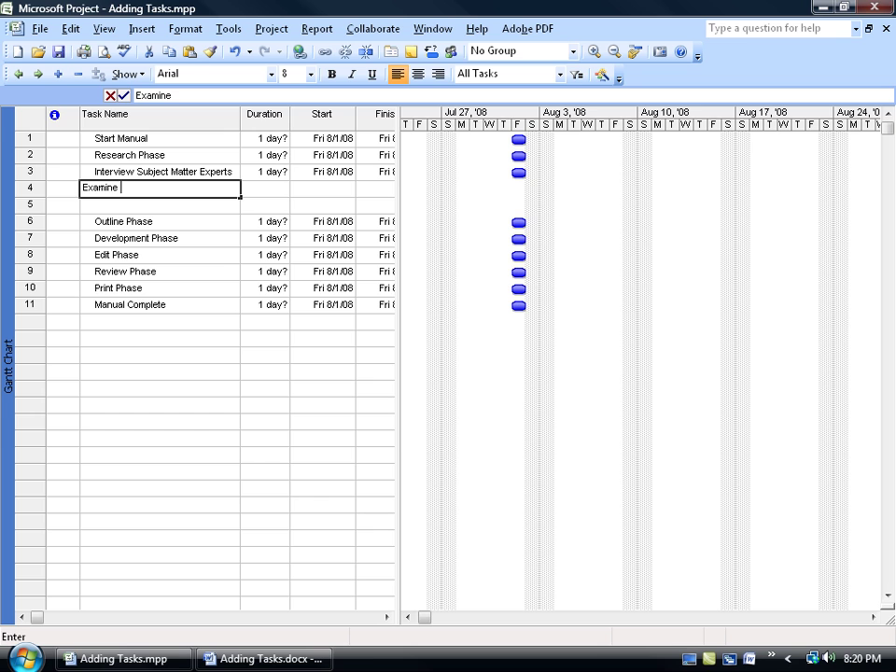
pyautogui.write('Software')
pyautogui.press('Return')
pyautogui.write('Sea')
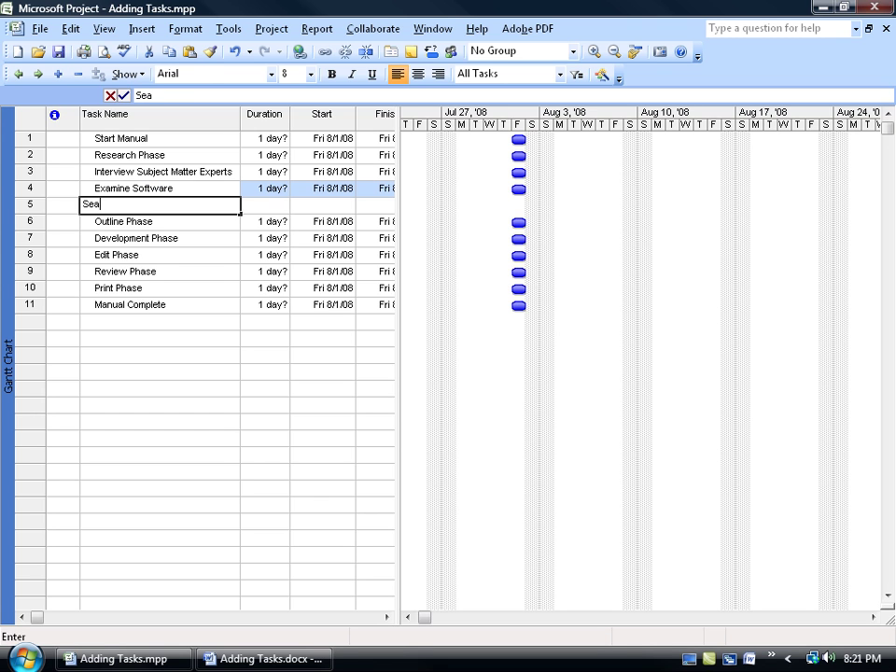
pyautogui.write('rch Internal ')
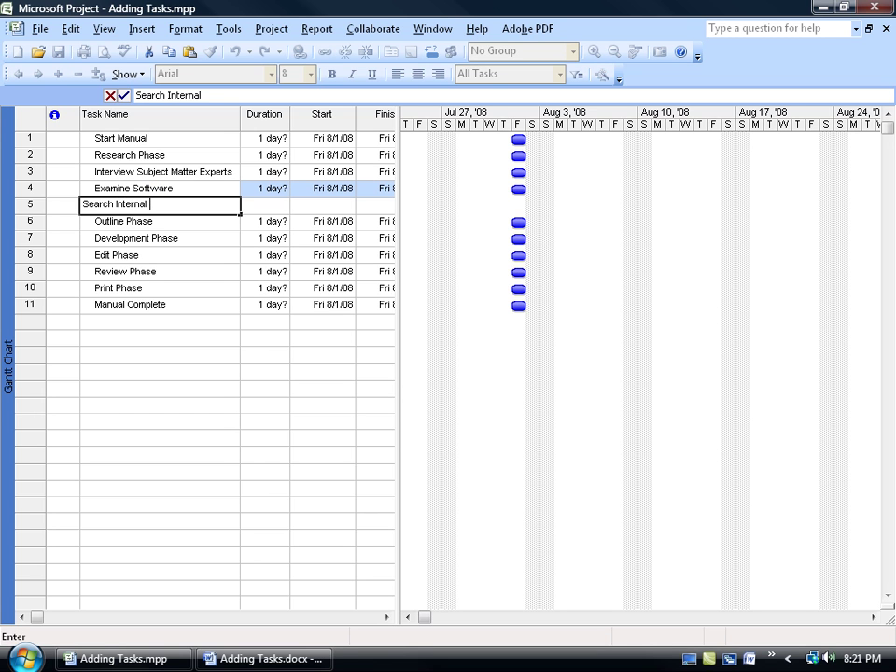
pyautogui.write('Documentation')
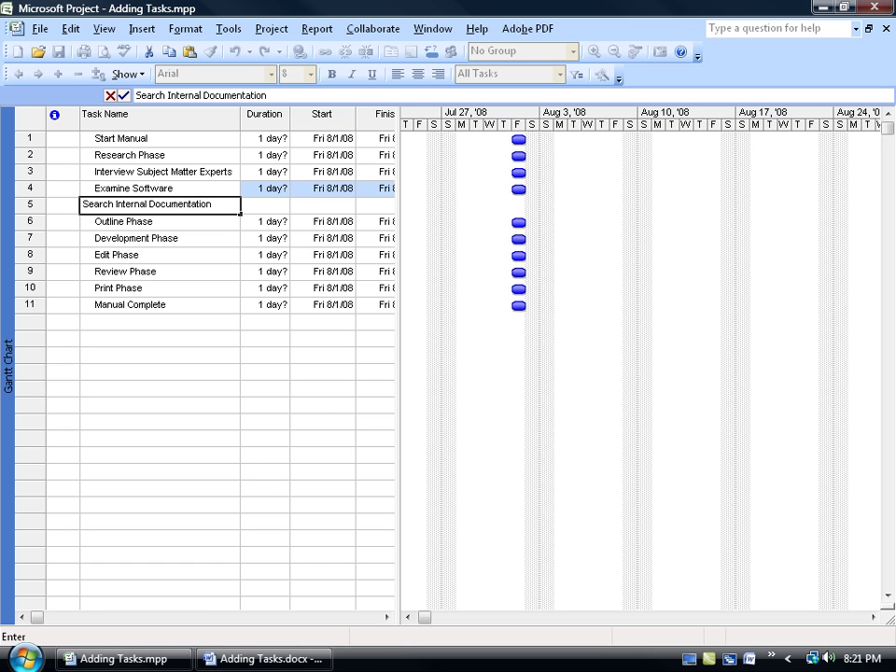
pyautogui.press('Return')
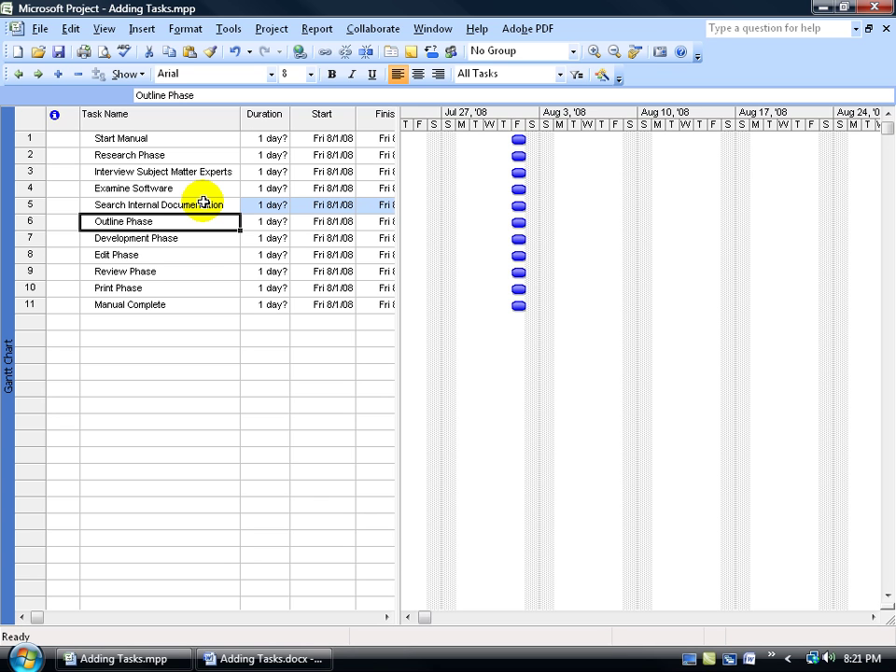
pyautogui.click(205, 204)
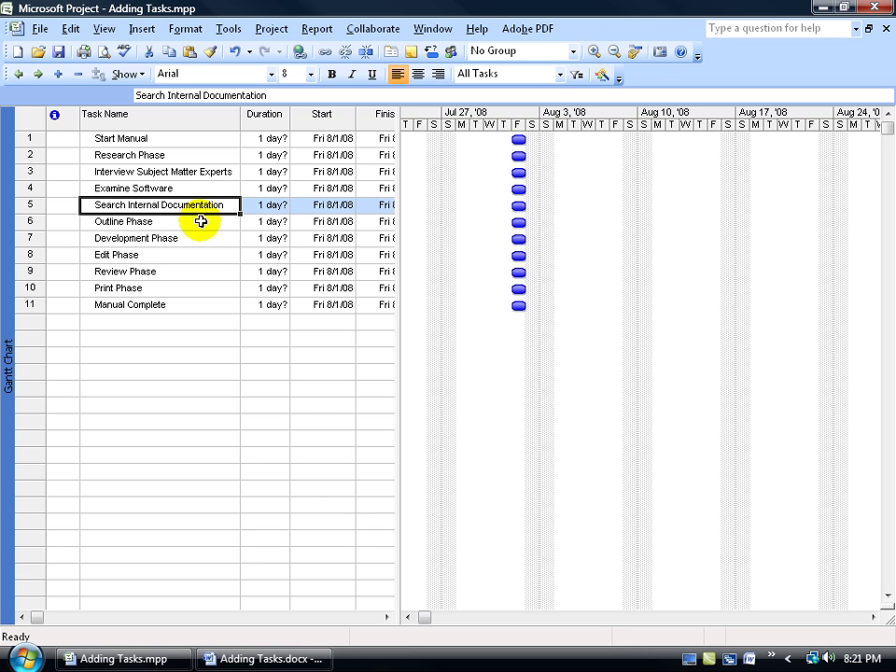
pyautogui.click(200, 221)
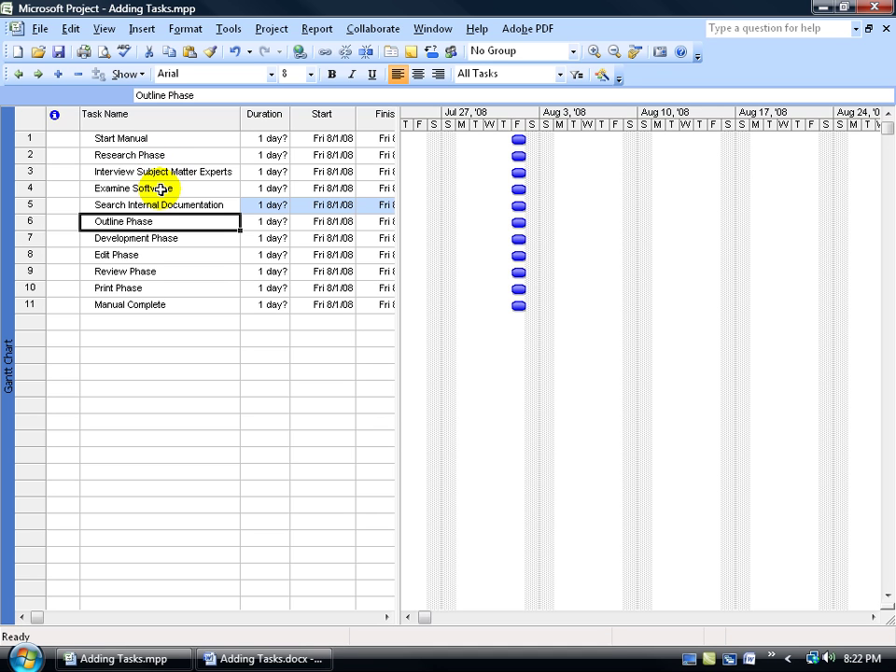
# - Cut the Search Internal Documentation task and paste it directly above Interview Subject Matter Experts
pyautogui.click(32, 204)
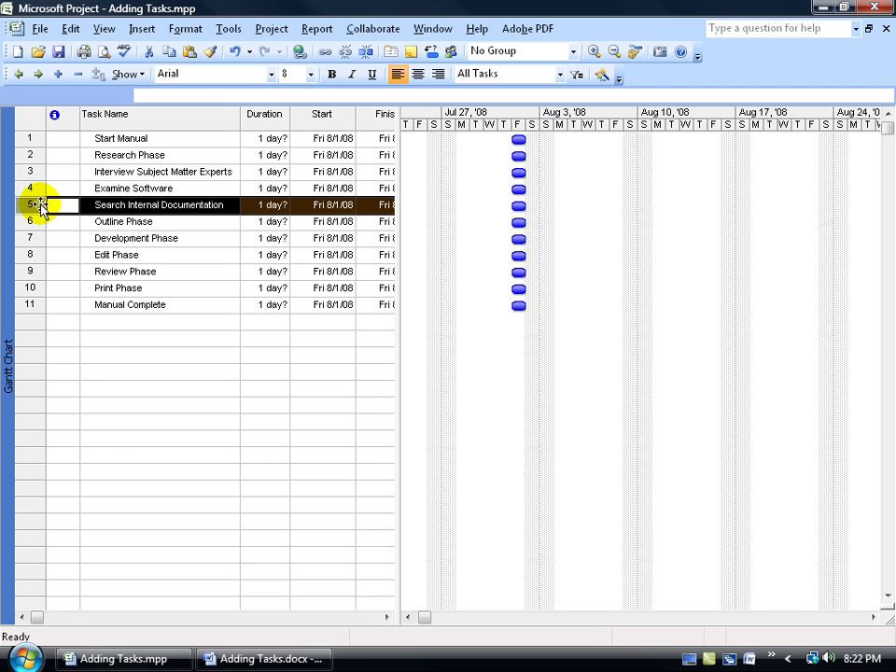
pyautogui.rightClick(41, 207)
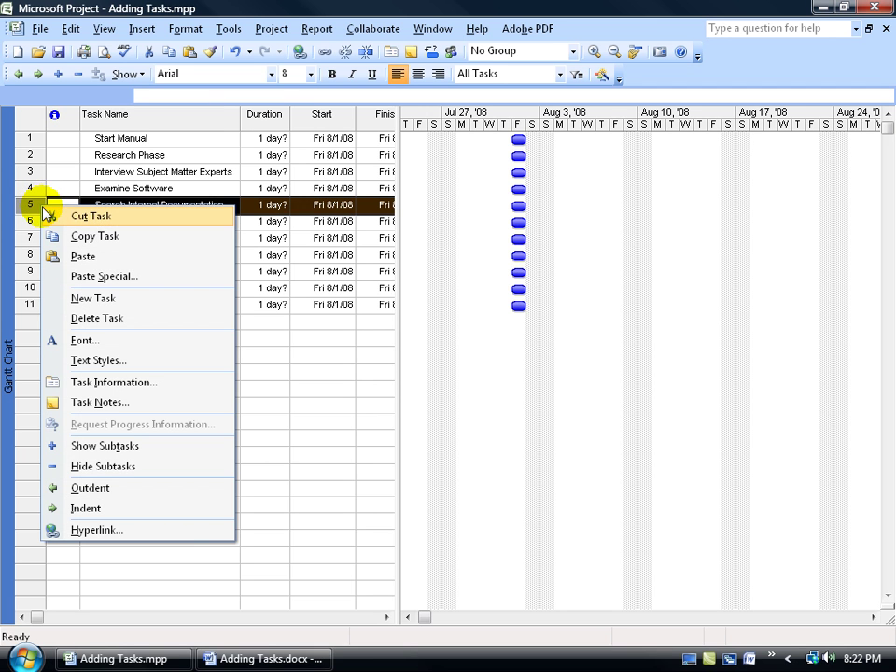
pyautogui.moveTo(54, 215); pyautogui.dragTo(34, 171)
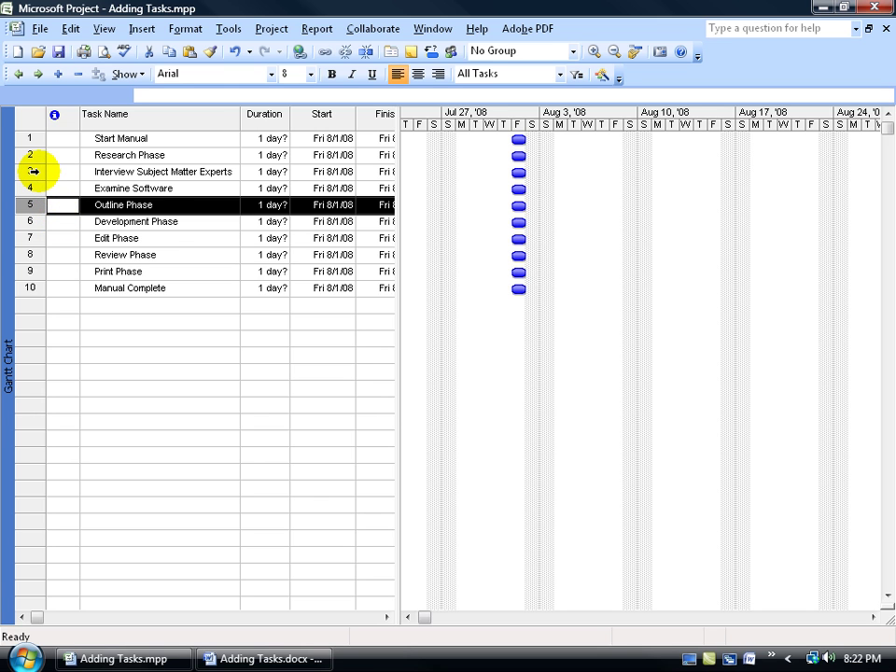
pyautogui.click(34, 171)
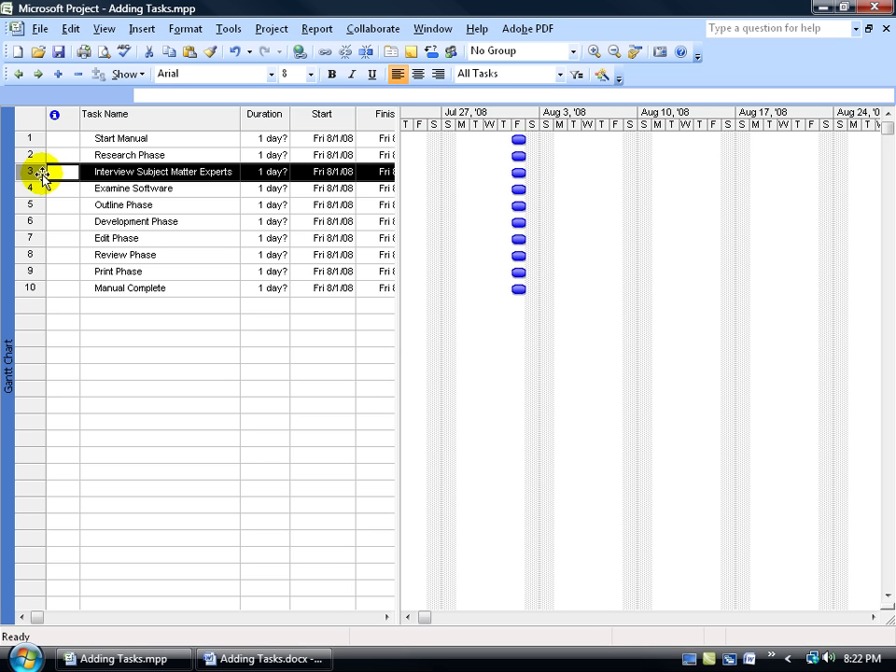
pyautogui.rightClick(42, 174)
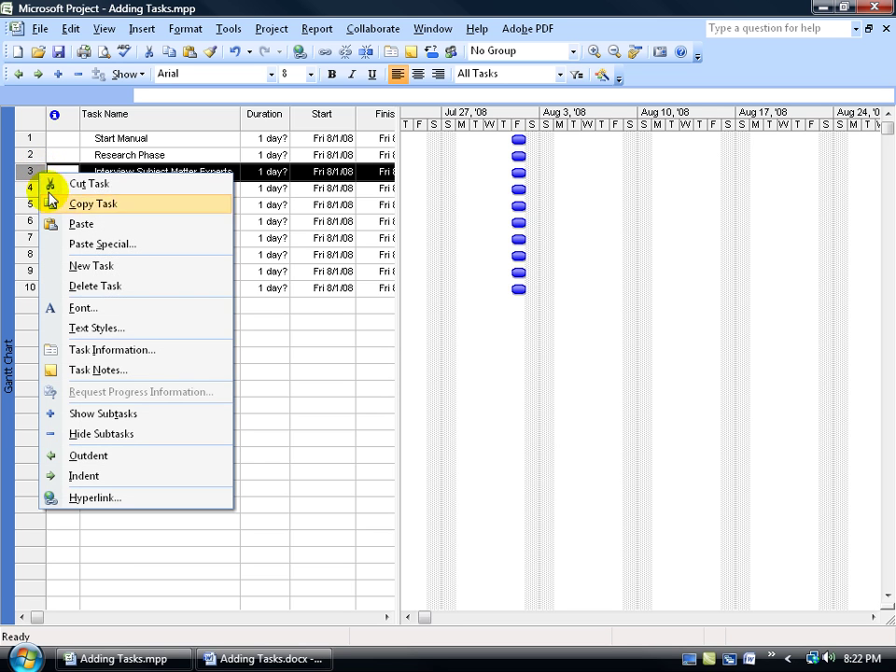
pyautogui.click(64, 224)
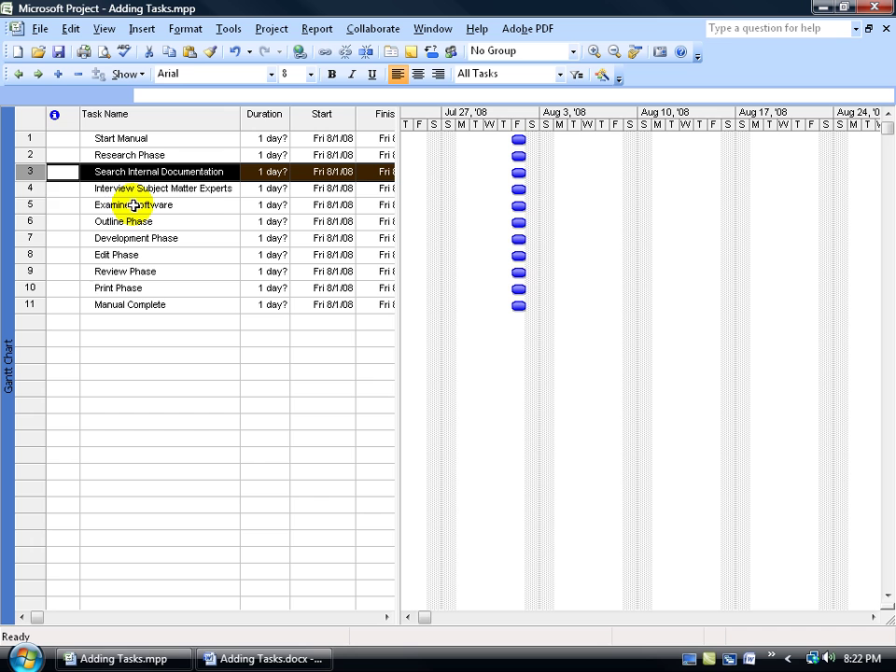
# - Move the Examine Software task up between Search Internal Documentation and Interview Subject Matter Experts
pyautogui.click(30, 204)
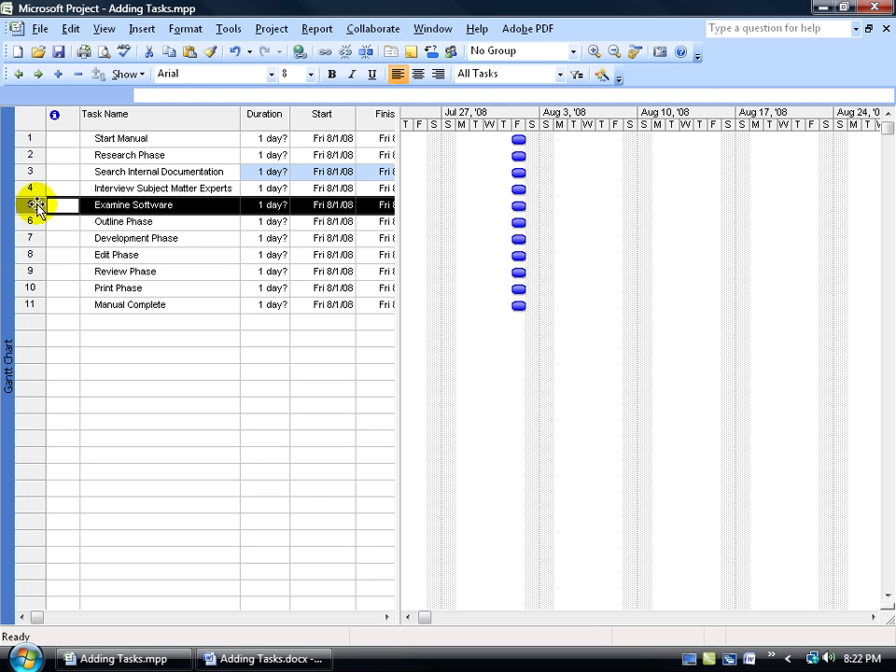
pyautogui.moveTo(38, 205); pyautogui.dragTo(37, 184)
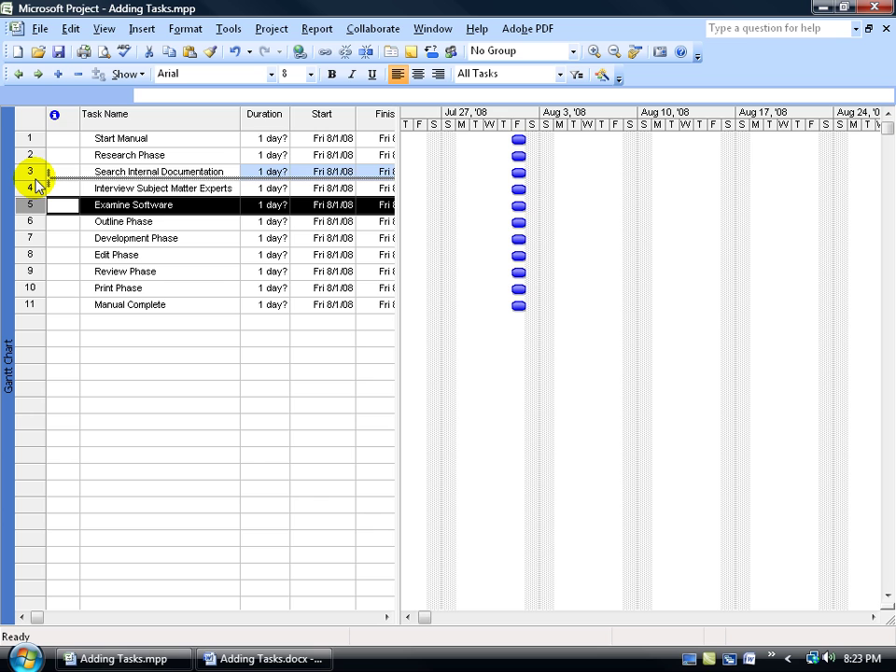
pyautogui.moveTo(36, 184); pyautogui.dragTo(33, 177)
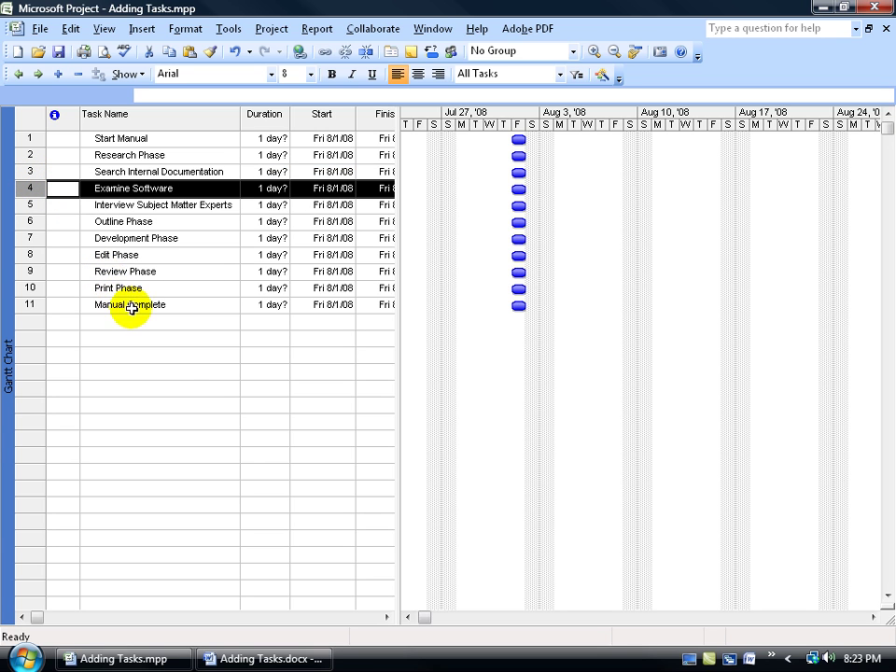